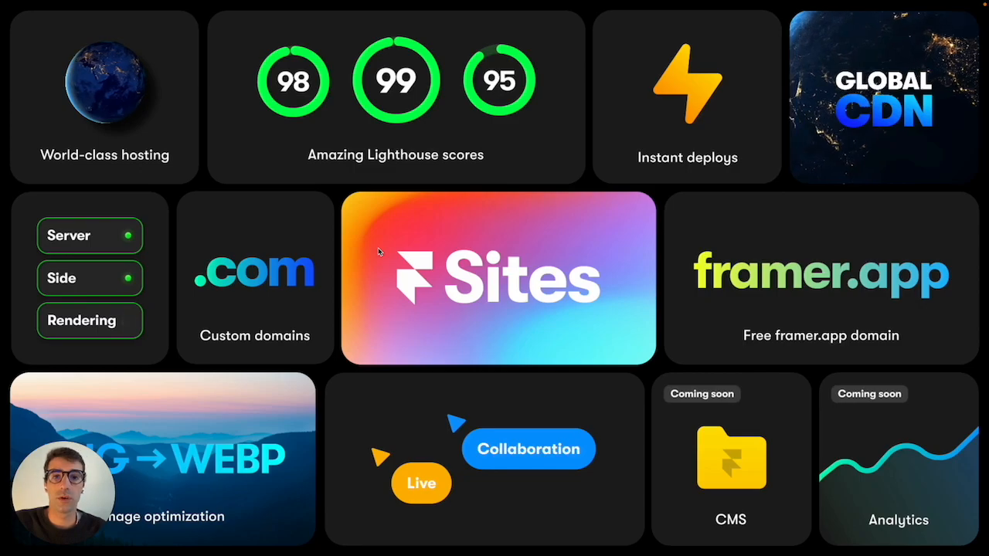
key(Right)
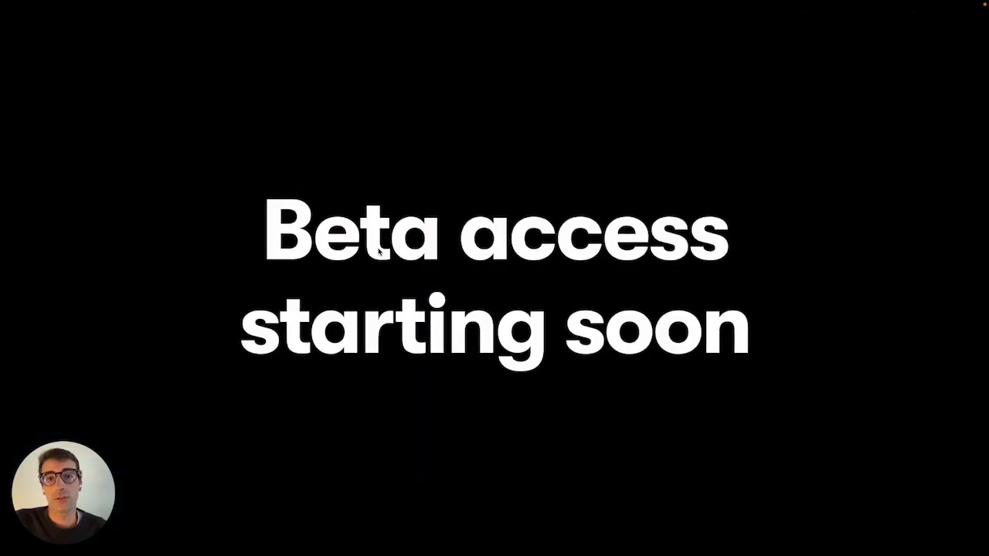
key(Right)
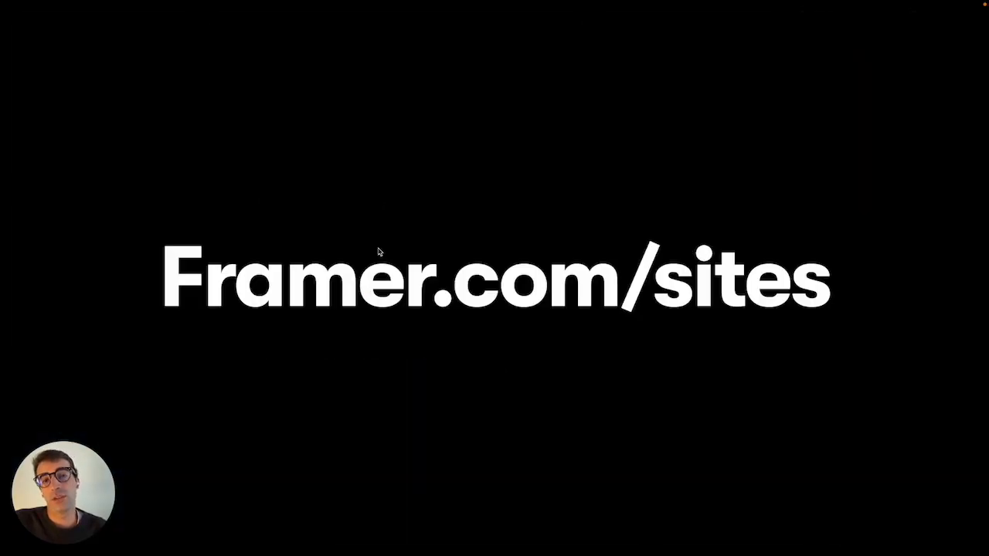
key(Right)
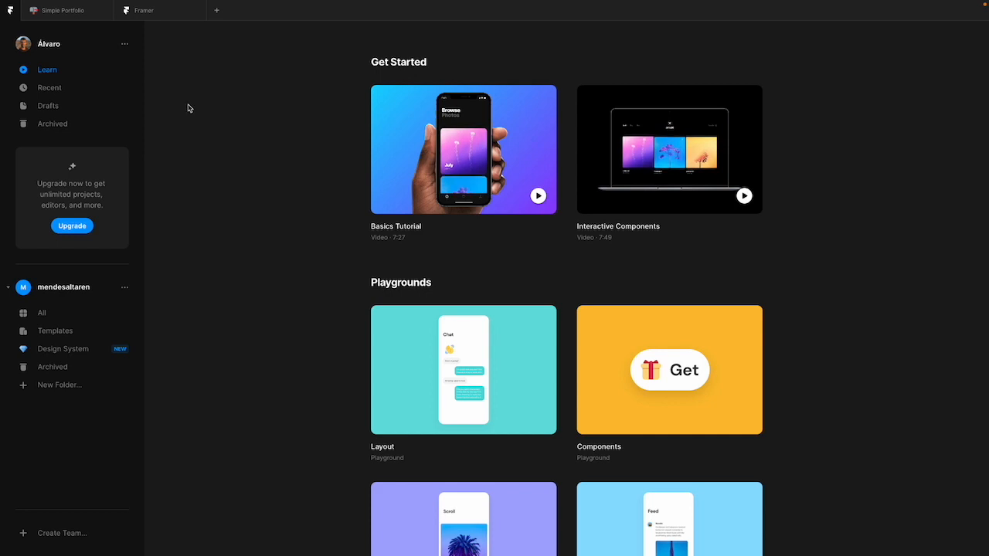
Switch the account's dashboard to Sites
click(124, 44)
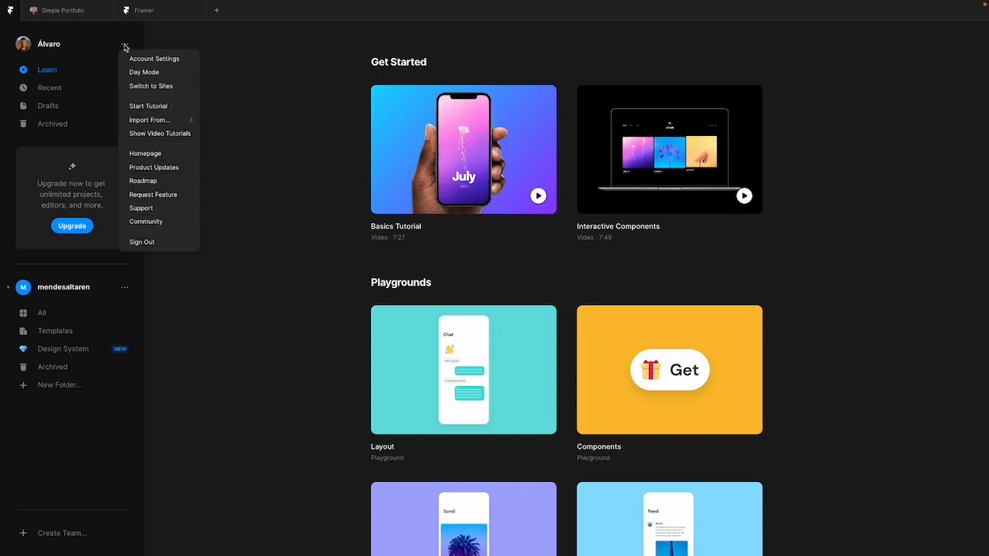
click(152, 88)
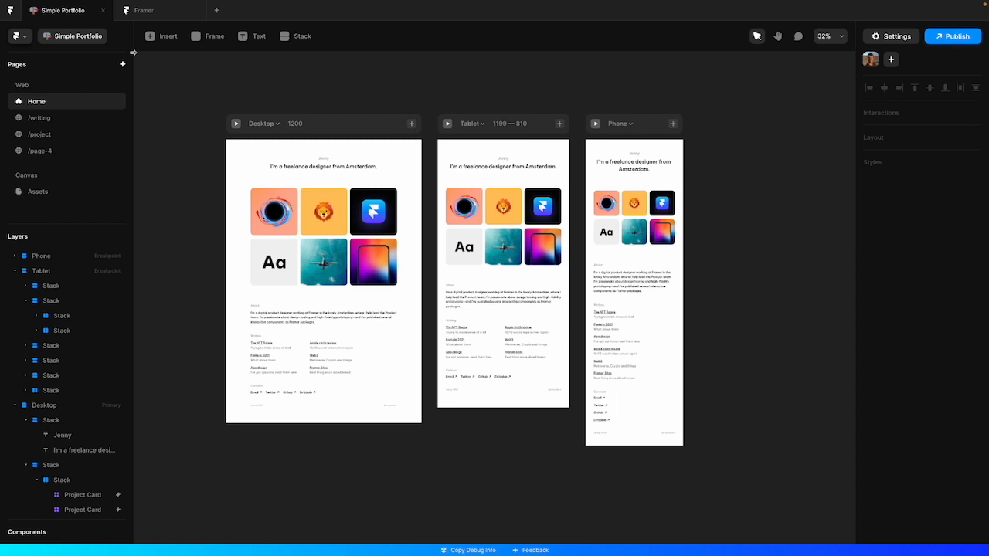
Open the /page-4 page and look at the Desktop breakpoint's device options without changing them
click(44, 153)
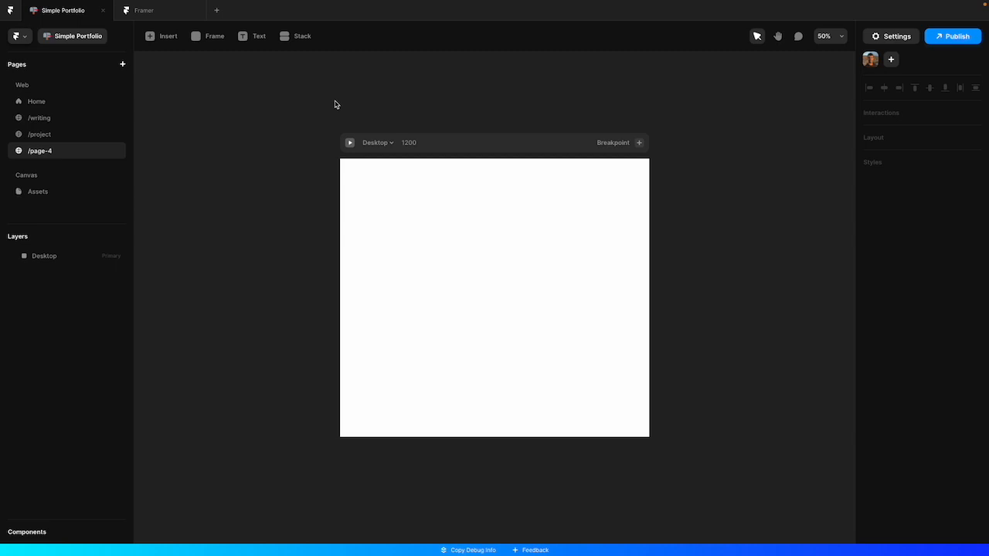
click(391, 146)
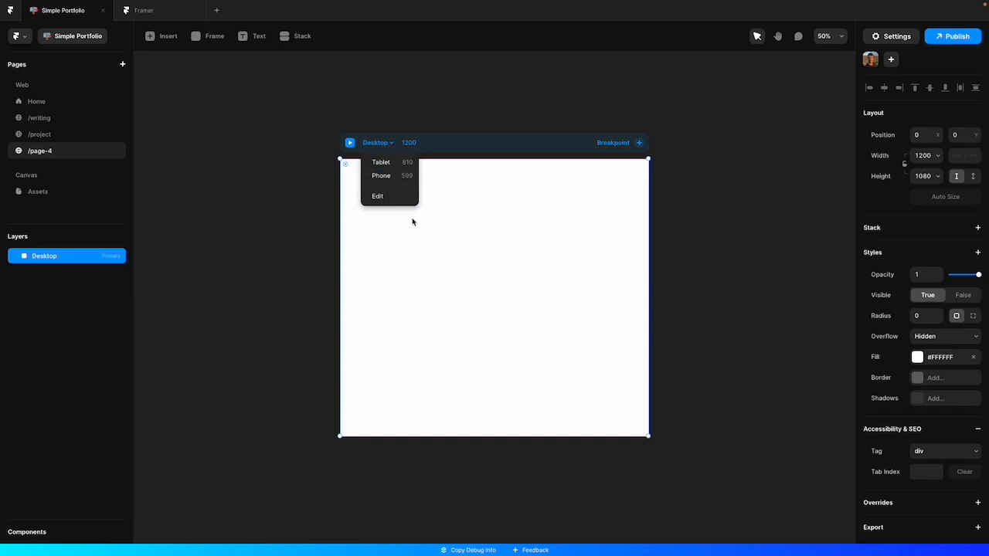
click(396, 196)
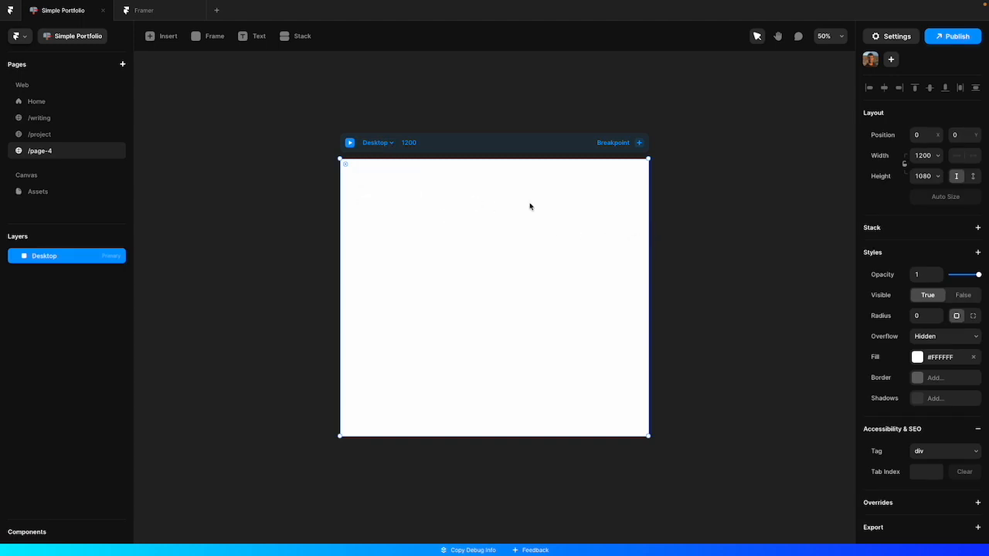
key(Escape)
click(539, 112)
Add the Tablet 810 and Phone 599 breakpoints beside the Desktop layout on /page-4
scroll(556, 124, right, 2)
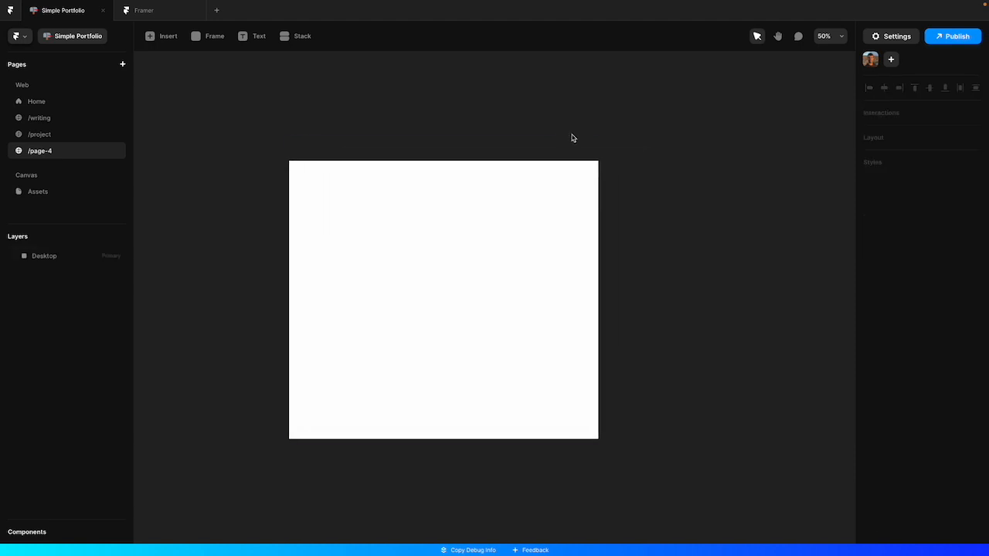
click(588, 144)
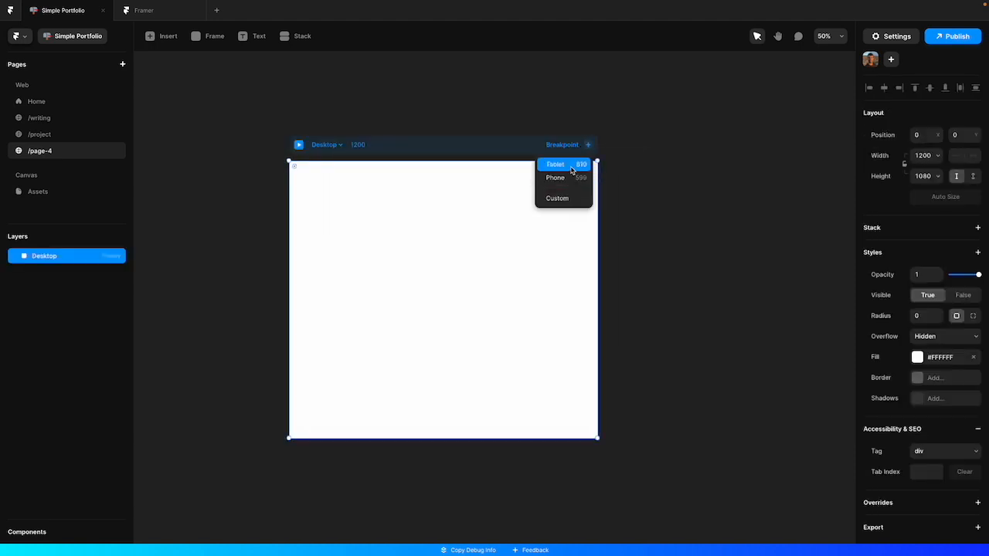
click(557, 164)
click(587, 142)
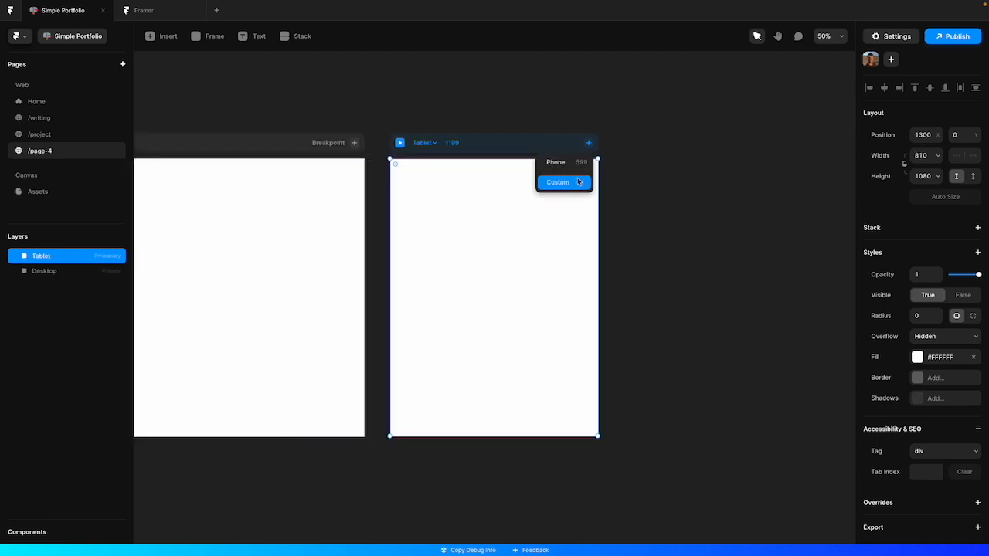
click(580, 163)
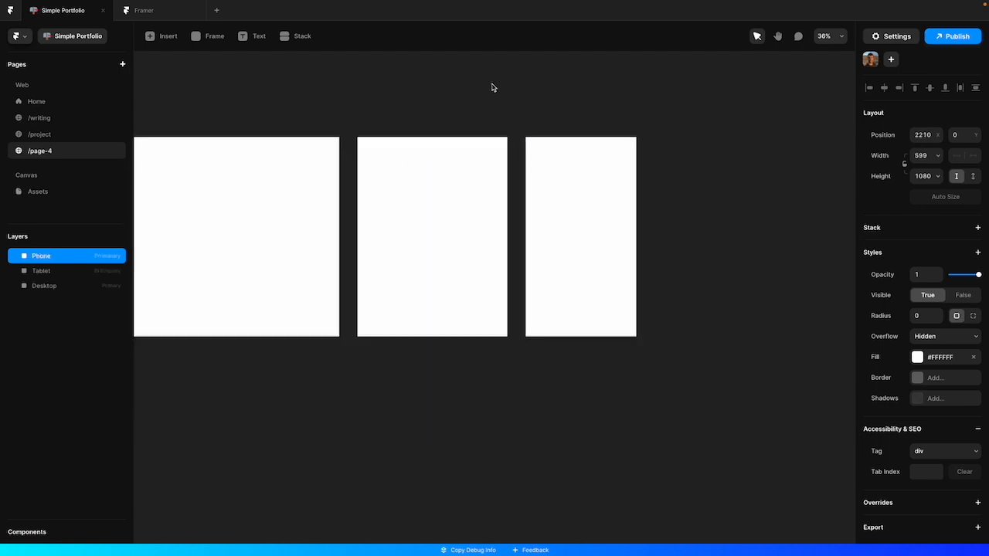
Open the Home page and compare its Desktop, Tablet and Phone layouts
click(62, 104)
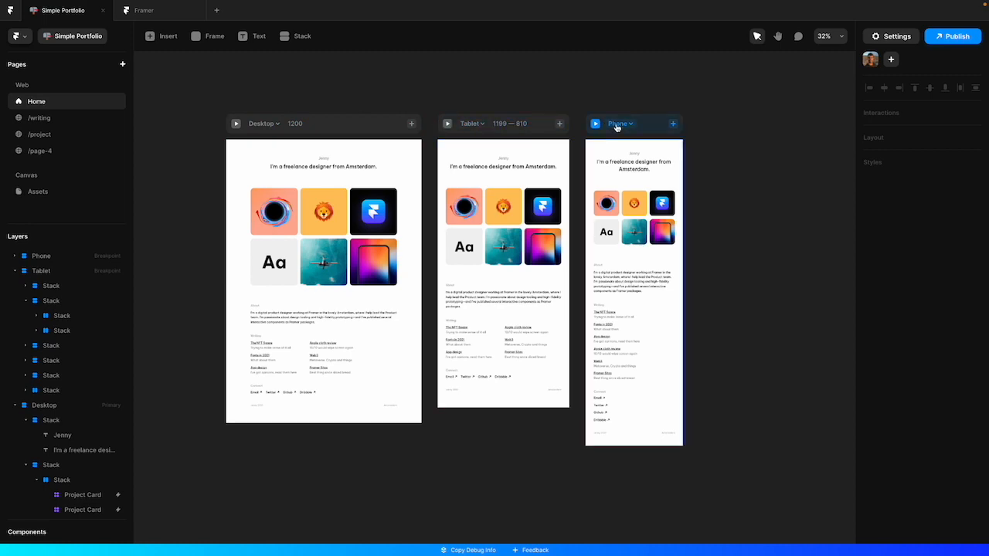
scroll(630, 128, up, 3)
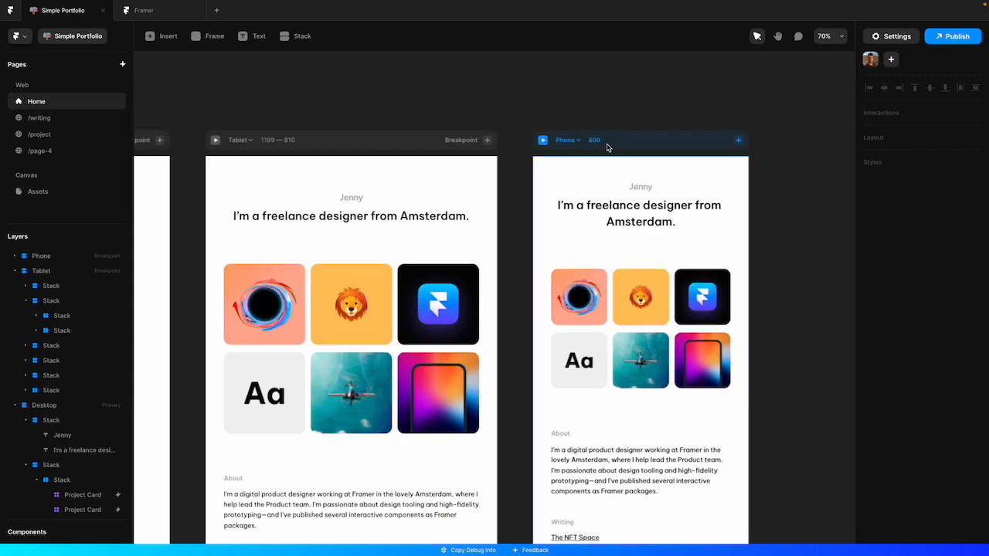
scroll(613, 148, down, 5)
scroll(552, 158, up, 1)
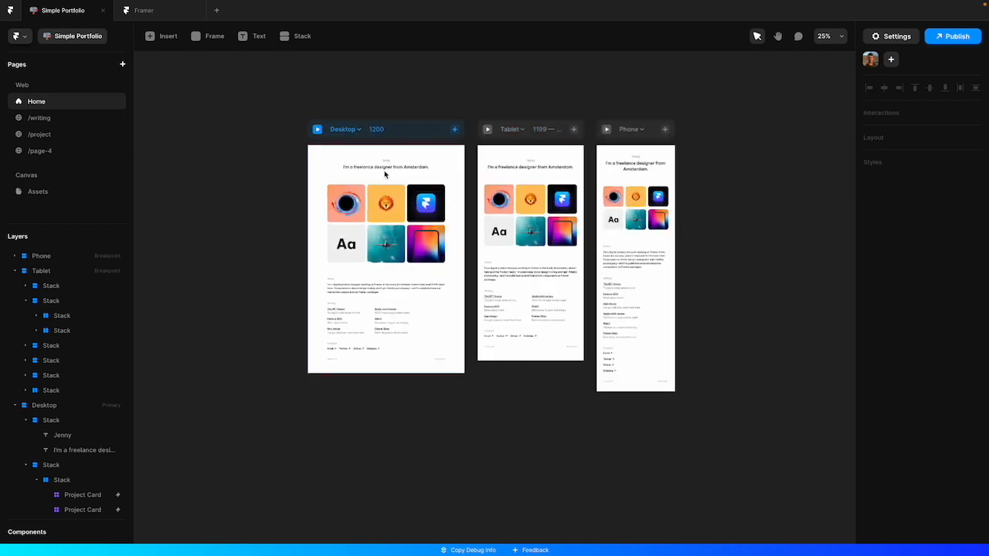
scroll(500, 180, up, 2)
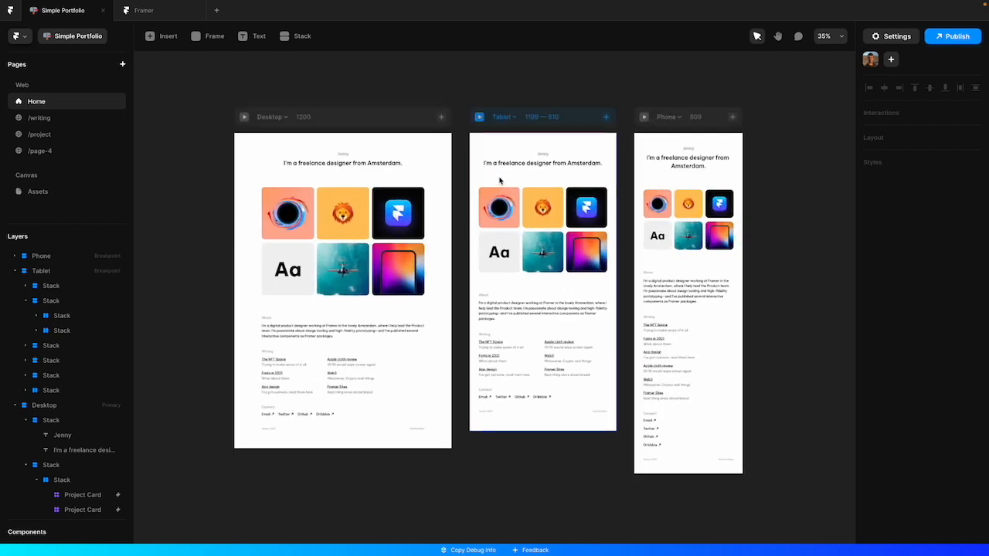
Swap the Art project card with the lion card in the first row of the Desktop layout
click(292, 220)
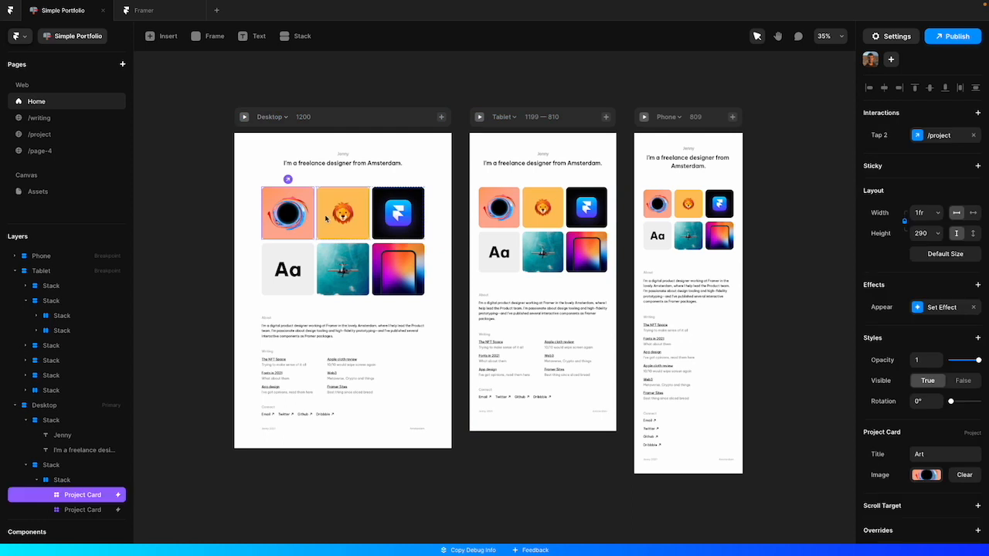
drag(342, 220, 343, 220)
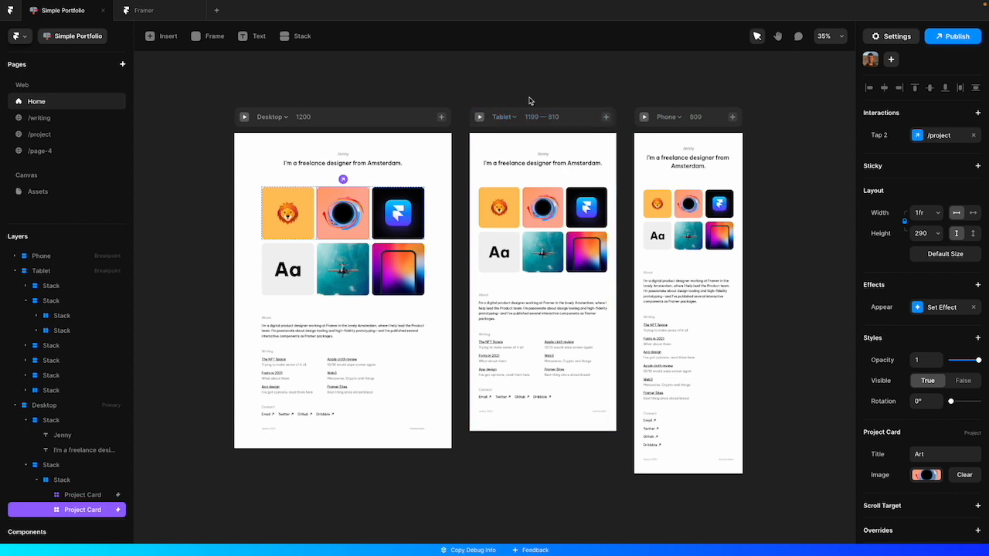
Try adding "asdas" after "Amsterdam" in the Desktop headline, undo the text edit and deselect the headline
click(398, 163)
double_click(398, 163)
click(396, 163)
text(asdas)
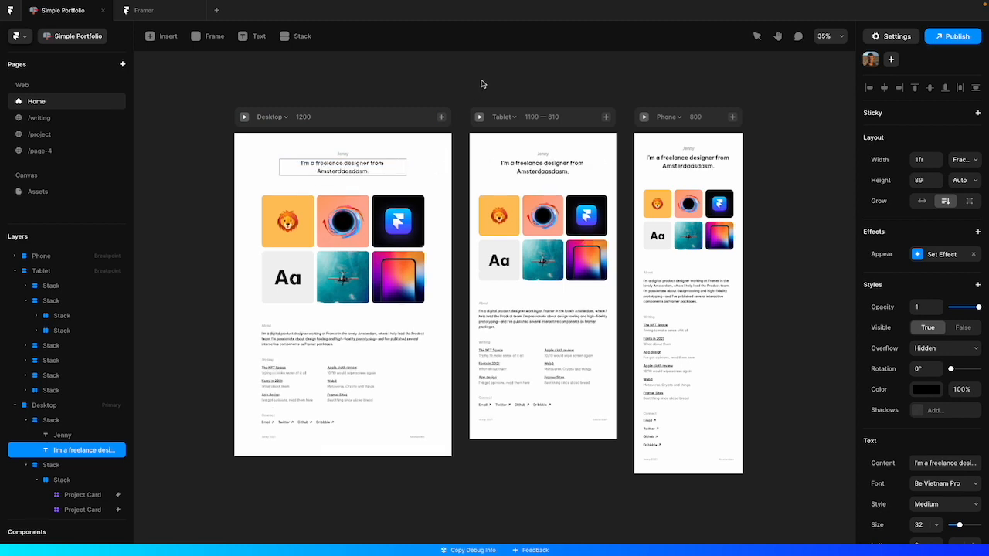
key(ctrl+z)
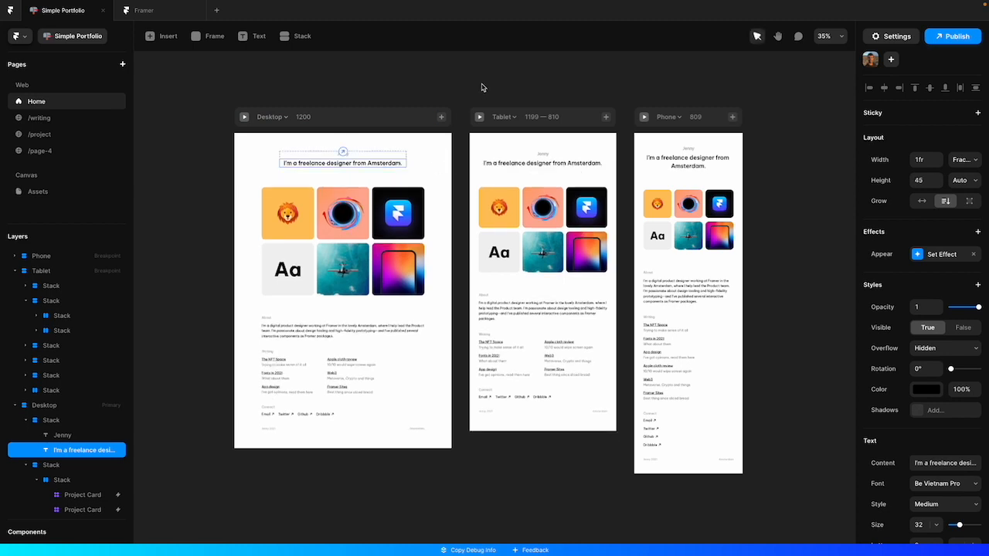
click(455, 81)
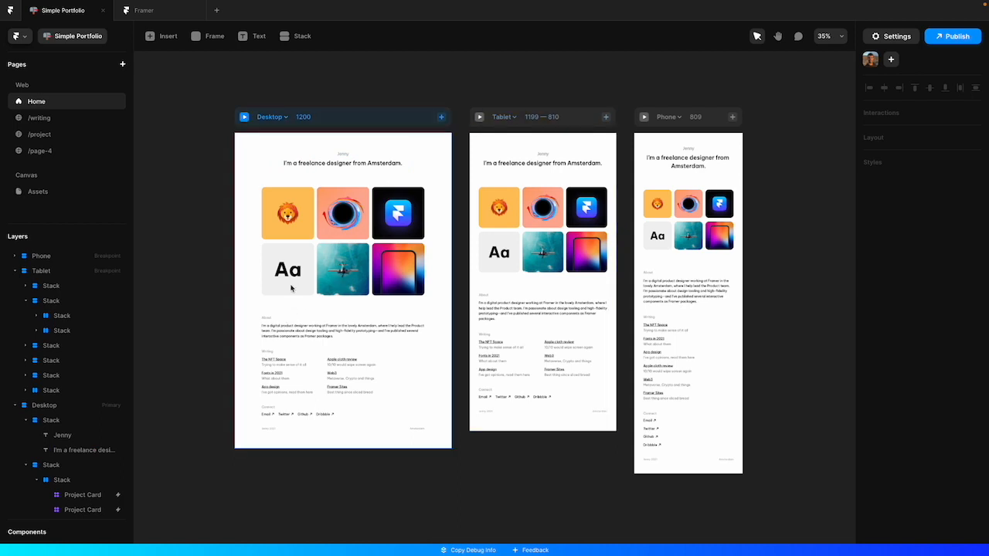
Inspect the properties of the Photography project card in the Desktop layout
click(352, 274)
click(353, 275)
scroll(893, 372, down, 1)
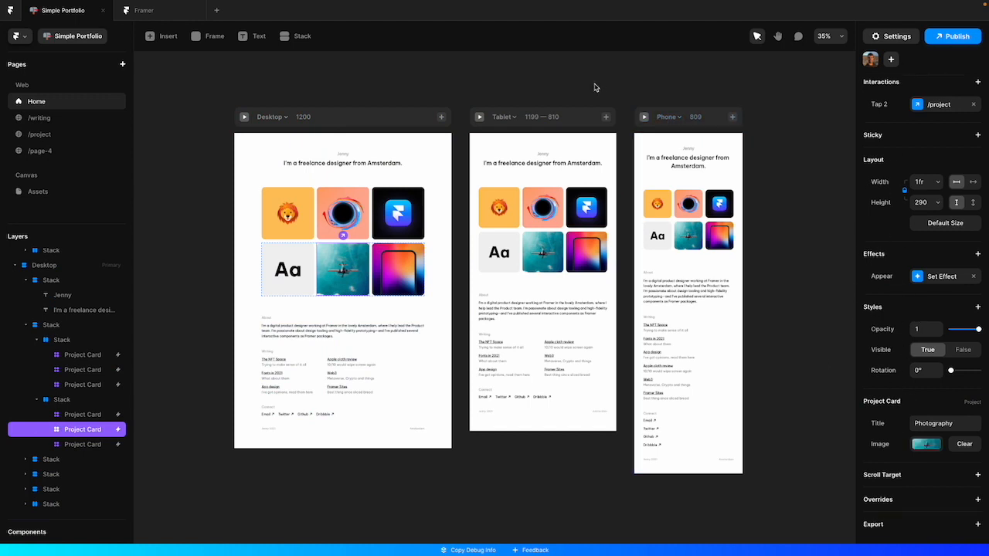
click(571, 100)
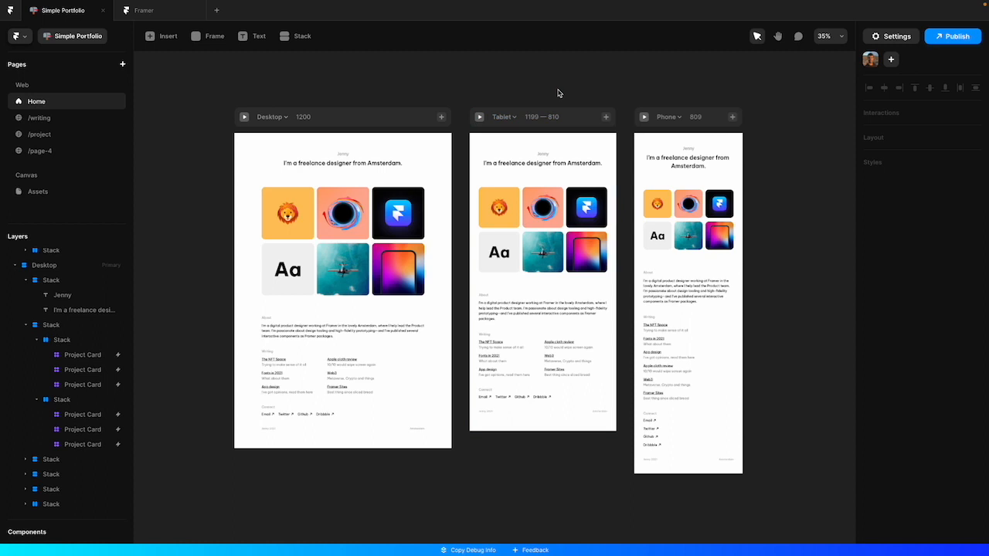
Preview the Home page from the Desktop breakpoint and narrow the preview to check its responsive behaviour
click(244, 119)
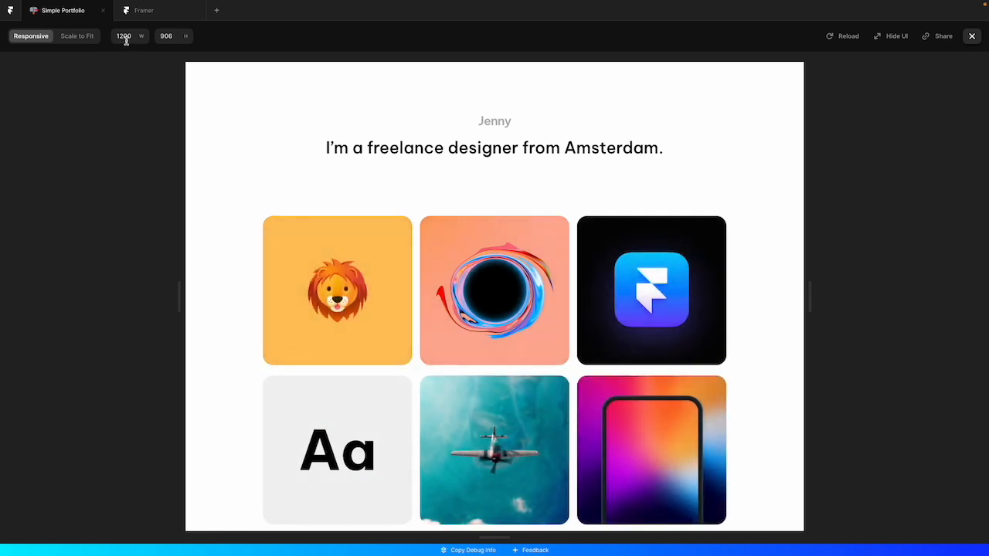
drag(821, 302, 762, 324)
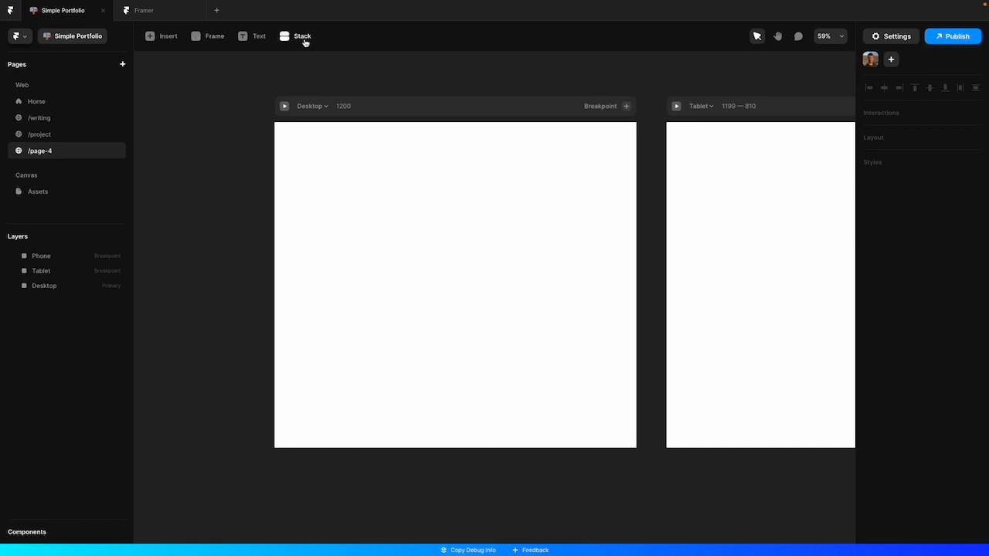
Draw a frame about 899 by 519 around the middle of the Desktop layout on /page-4
click(198, 35)
mouse_move(320, 189)
mouse_down()
mouse_move(521, 320)
mouse_move(592, 345)
mouse_up()
click(308, 146)
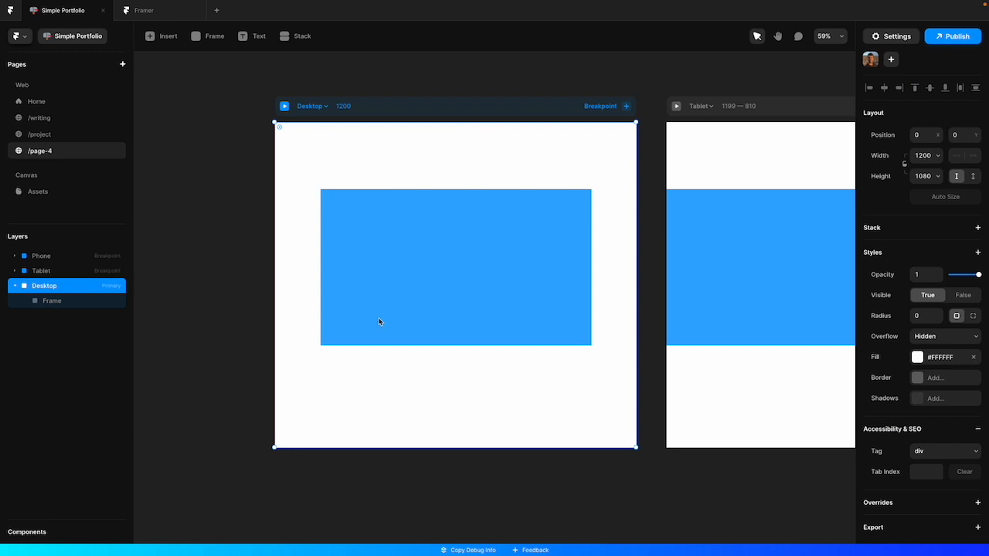
Pin the blue frame to both the left and right edges of the Desktop layout
click(427, 272)
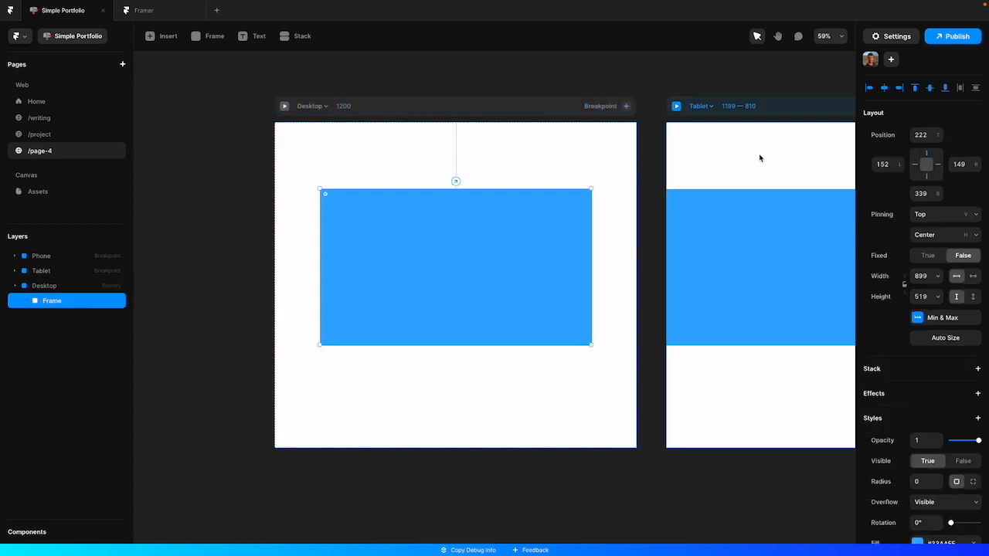
click(916, 165)
click(938, 165)
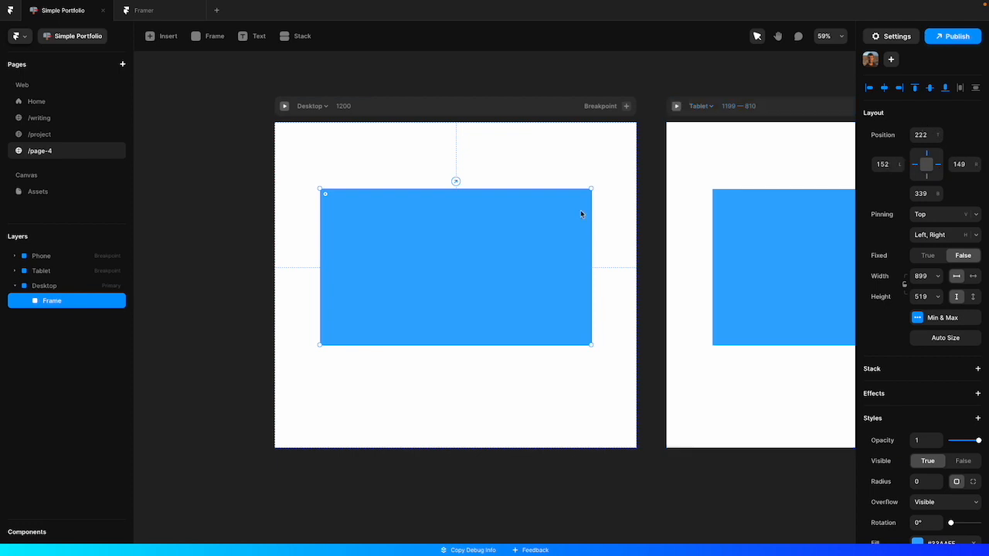
click(337, 171)
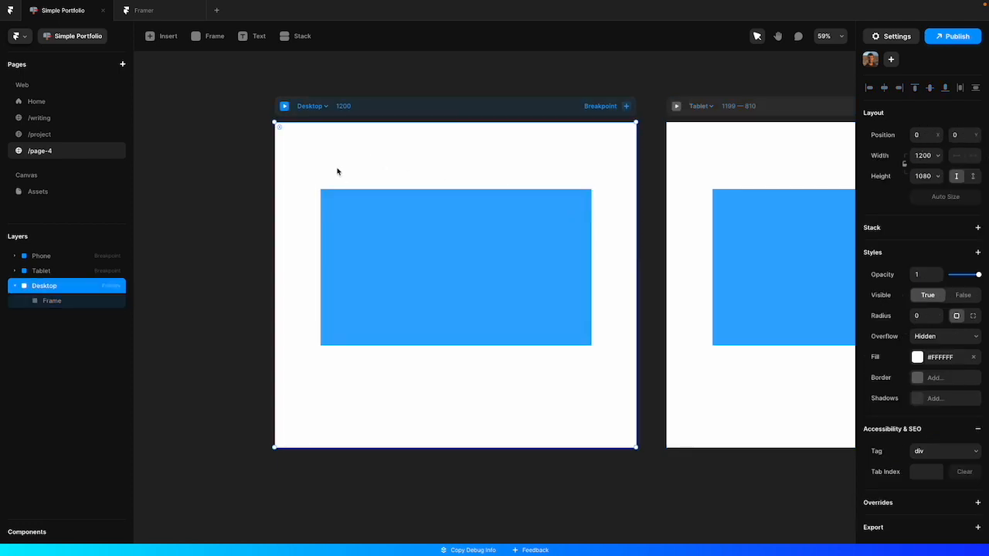
click(482, 291)
click(307, 294)
mouse_move(274, 448)
mouse_down()
mouse_move(214, 495)
mouse_move(262, 451)
mouse_move(224, 469)
mouse_move(274, 448)
mouse_up()
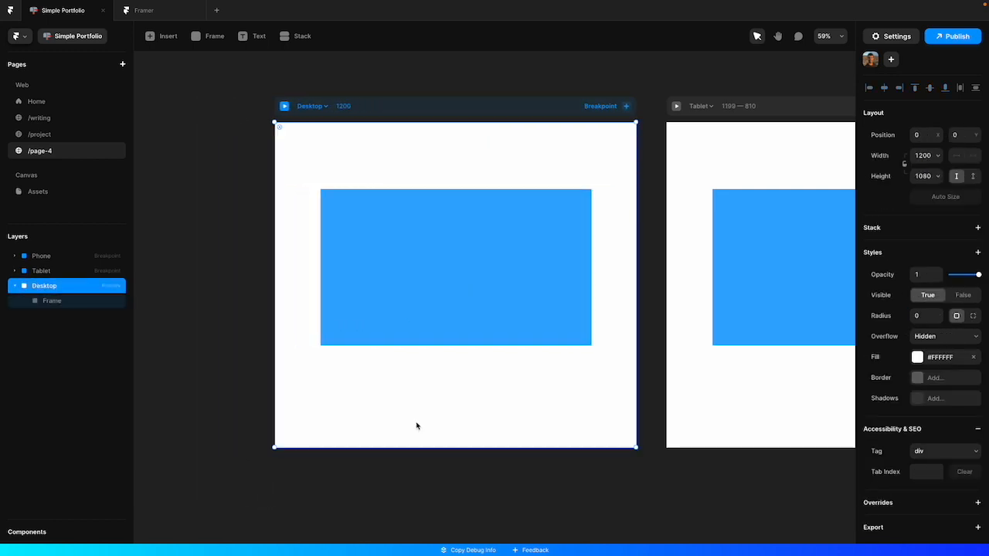
Make the blue frame's width relative and set it to 100%
click(472, 299)
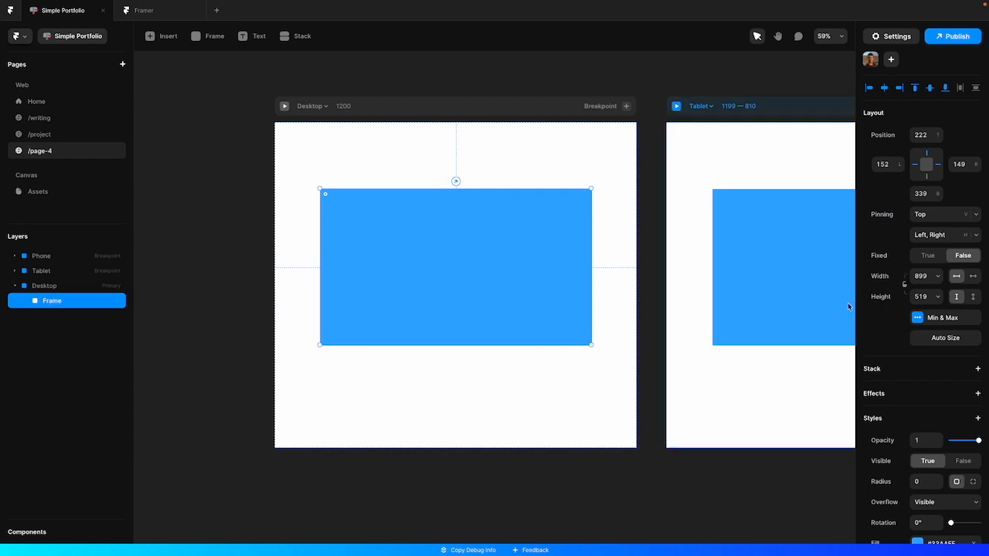
click(937, 279)
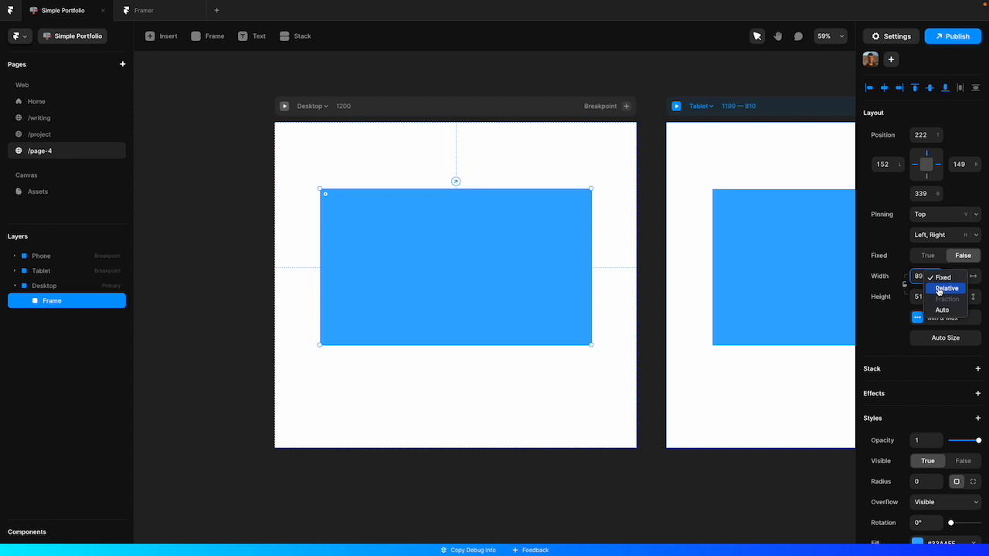
click(939, 290)
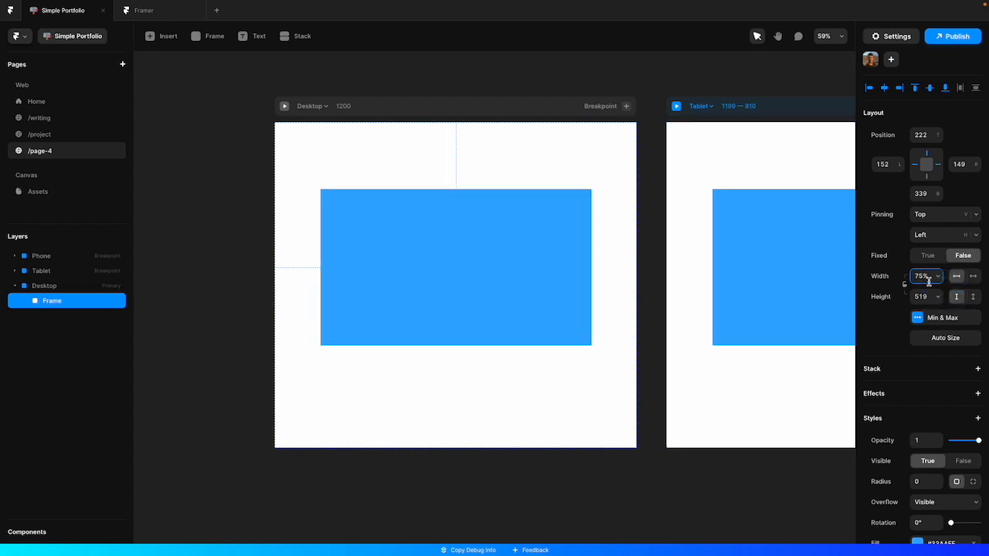
click(919, 277)
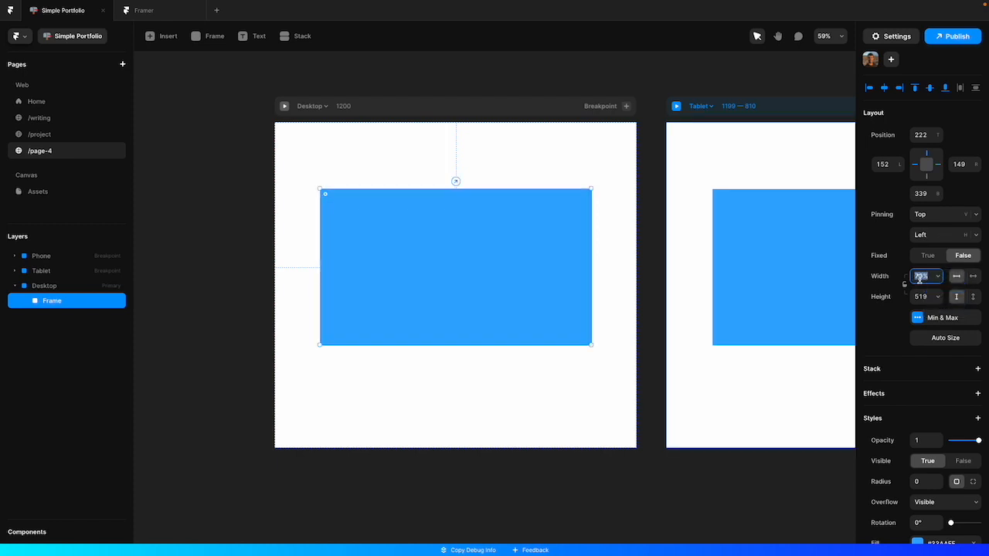
text(100)
key(Return)
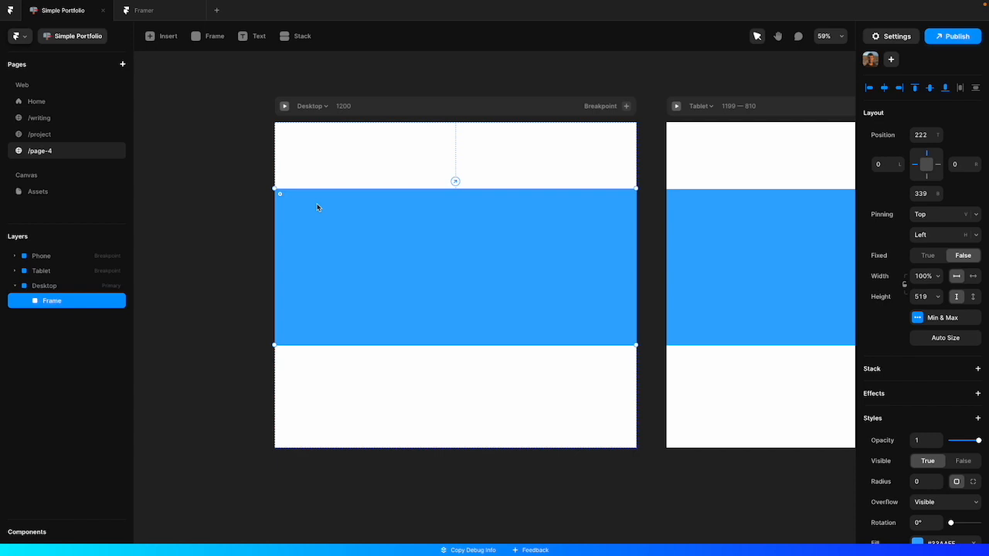
Delete the full-width blue frame from the Desktop layout
click(226, 172)
click(363, 241)
key(Delete)
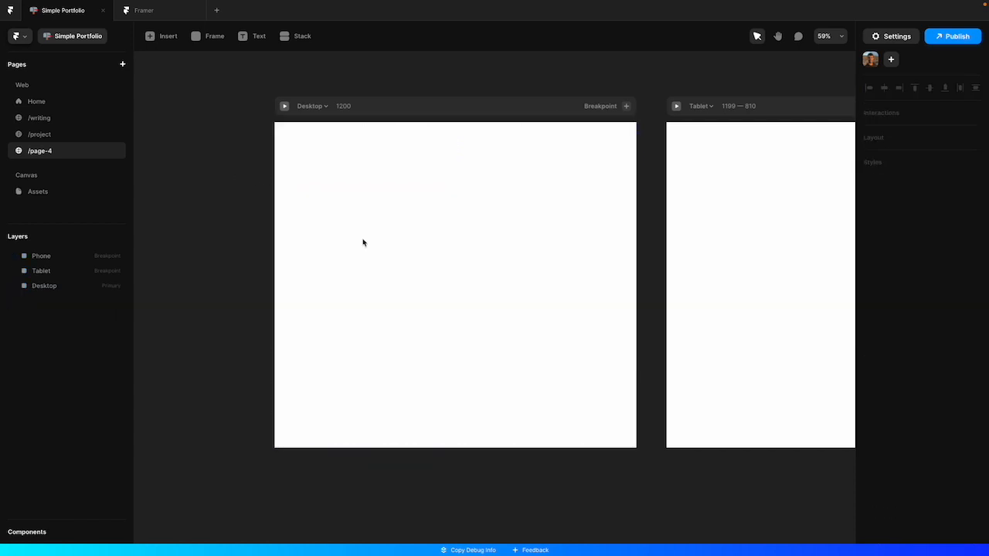
Turn the Desktop breakpoint into a stack with a horizontal direction
click(358, 246)
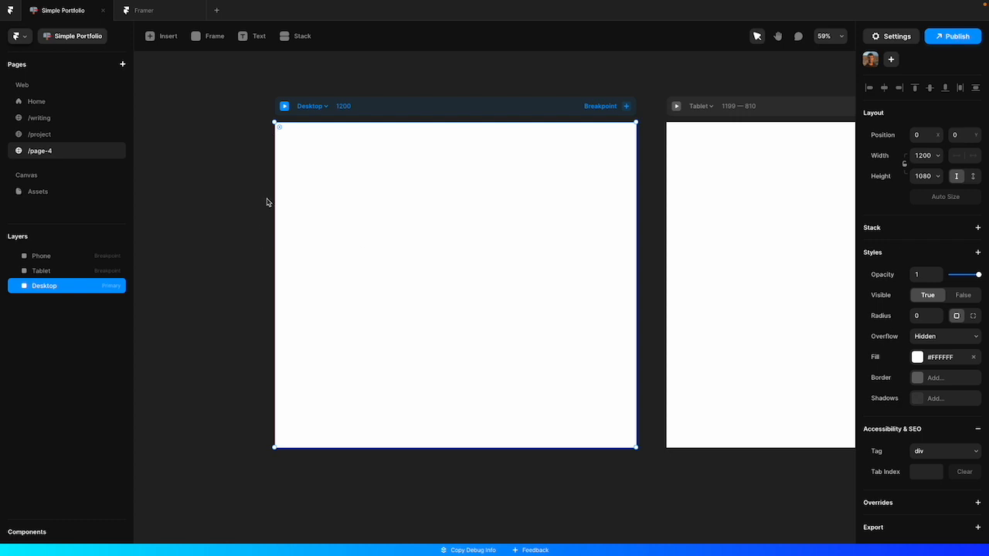
click(977, 230)
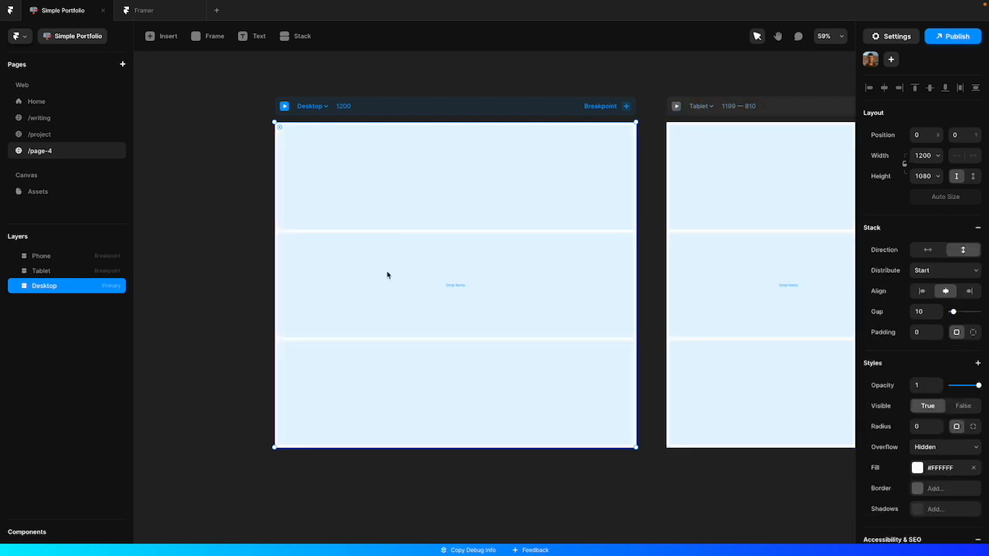
click(928, 253)
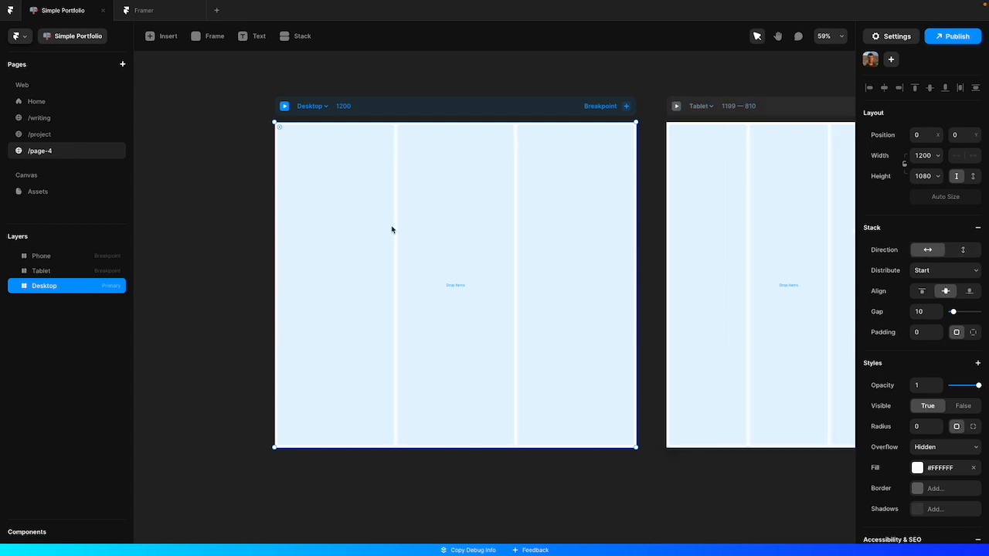
Draw a frame in the Desktop stack with width and height 400, and duplicate it once
key(f)
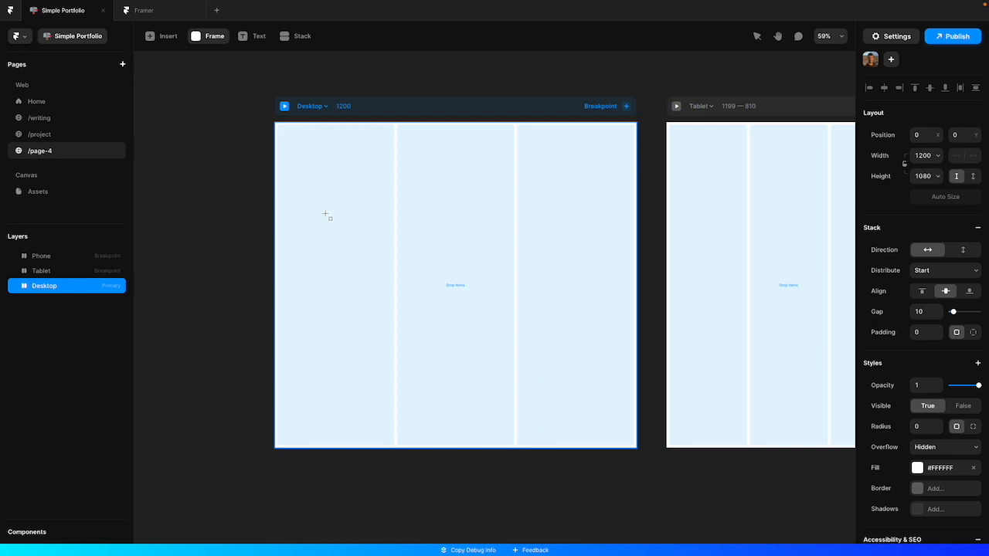
drag(300, 209, 434, 352)
click(931, 159)
text(400)
click(923, 179)
text(400)
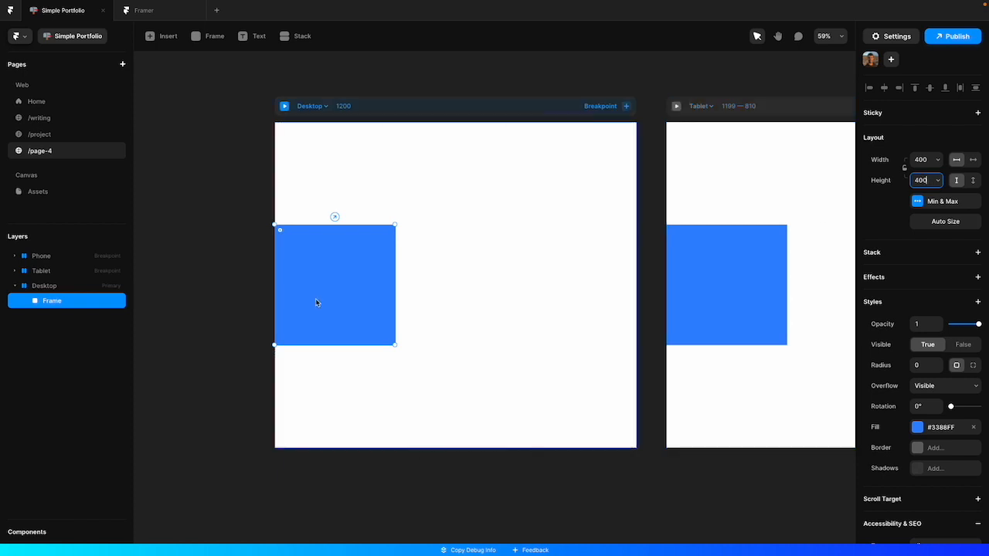
click(393, 275)
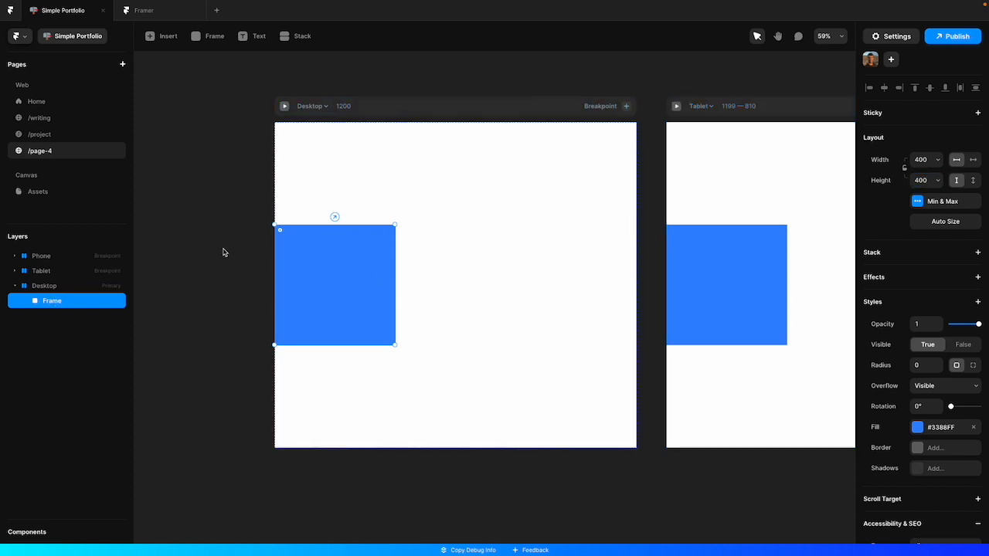
key(ctrl+d)
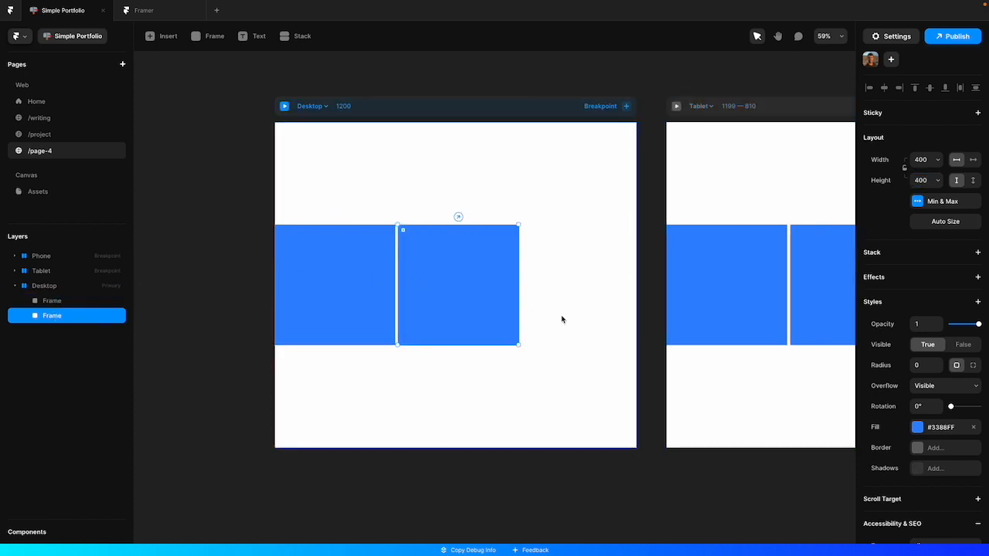
Set the Desktop stack's distribution to Center
click(240, 199)
click(358, 219)
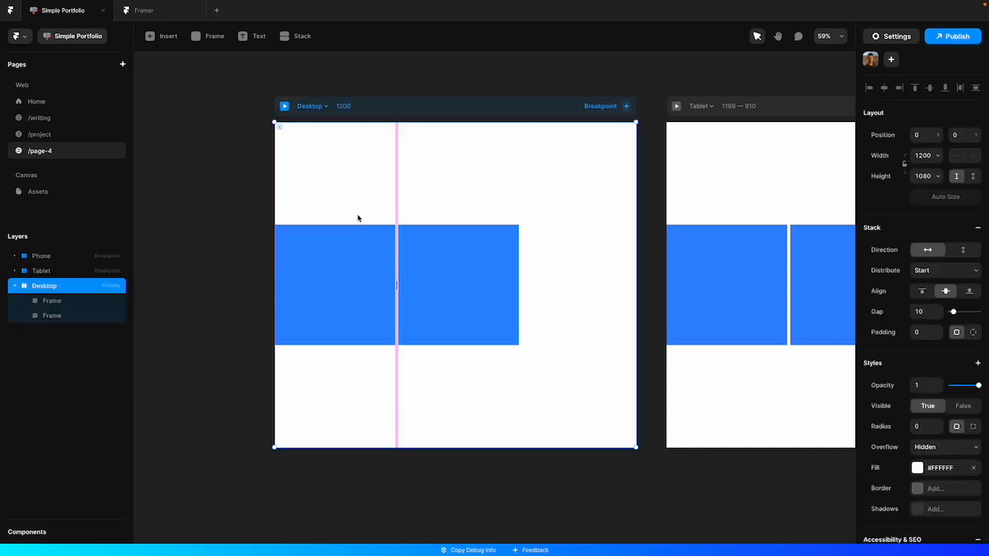
click(931, 272)
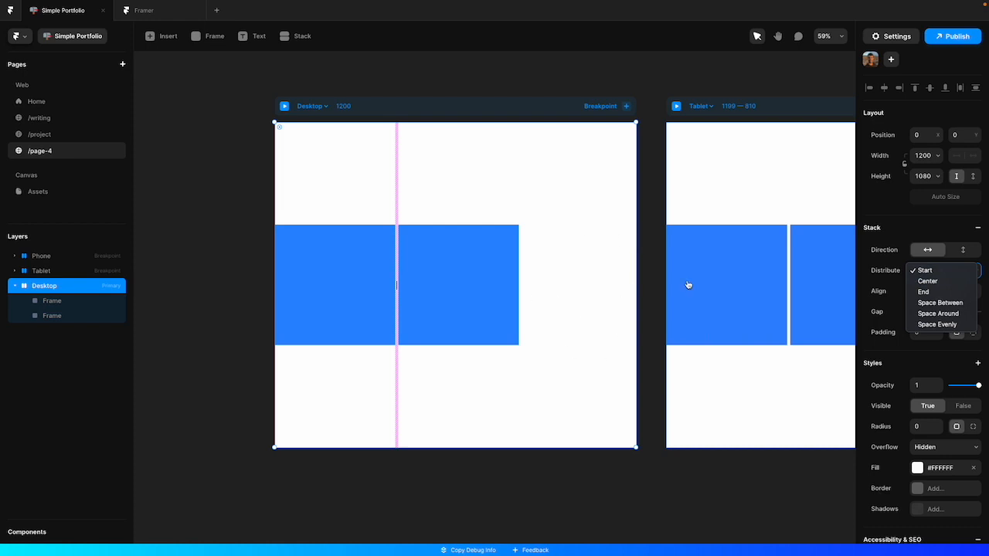
click(924, 283)
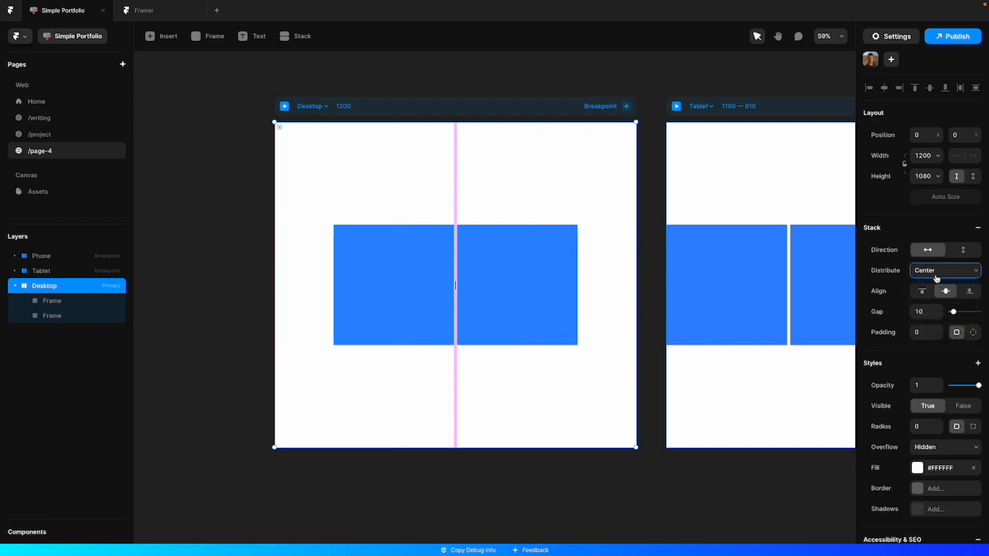
Try the Space Between, Space Around and Space Evenly distributions on the Desktop stack and return it to Center
click(935, 274)
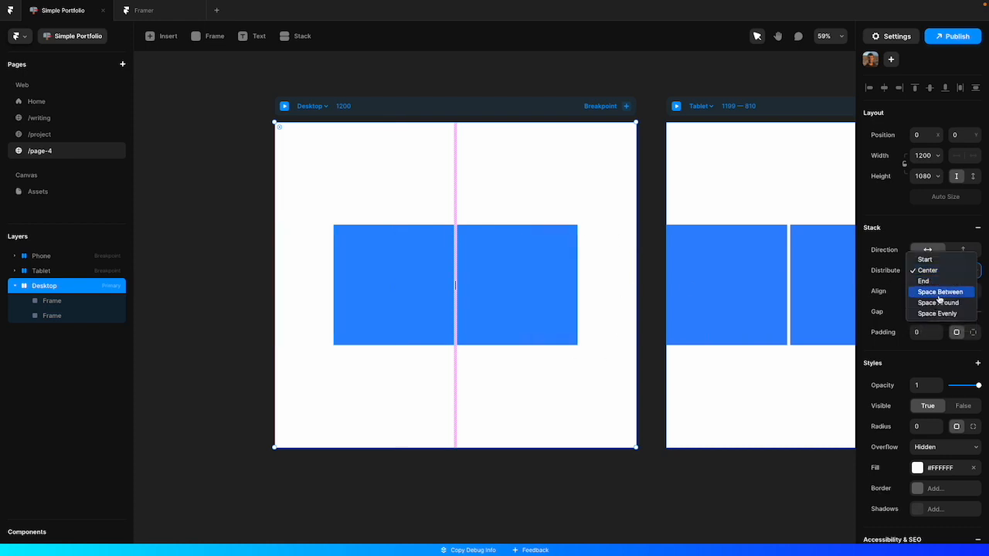
click(938, 296)
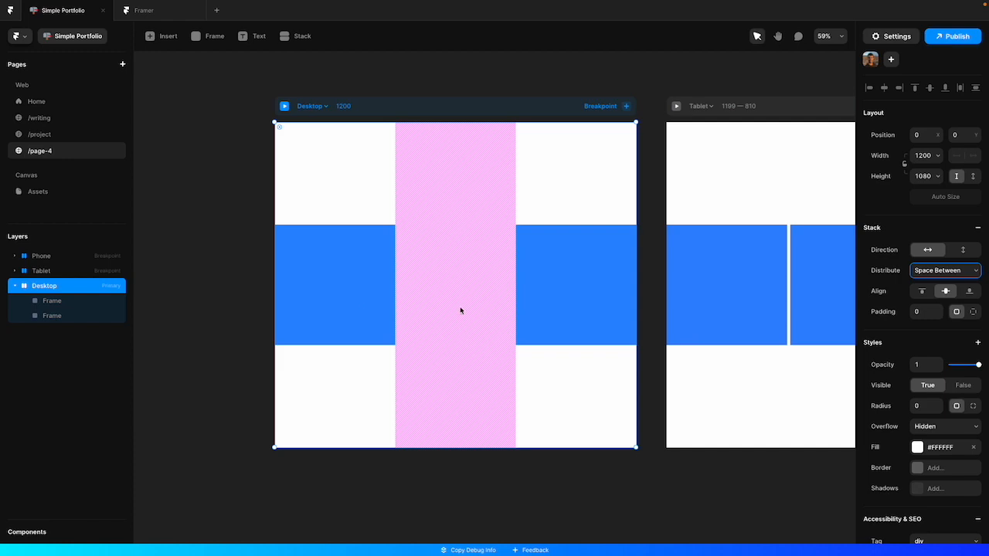
click(946, 272)
click(947, 283)
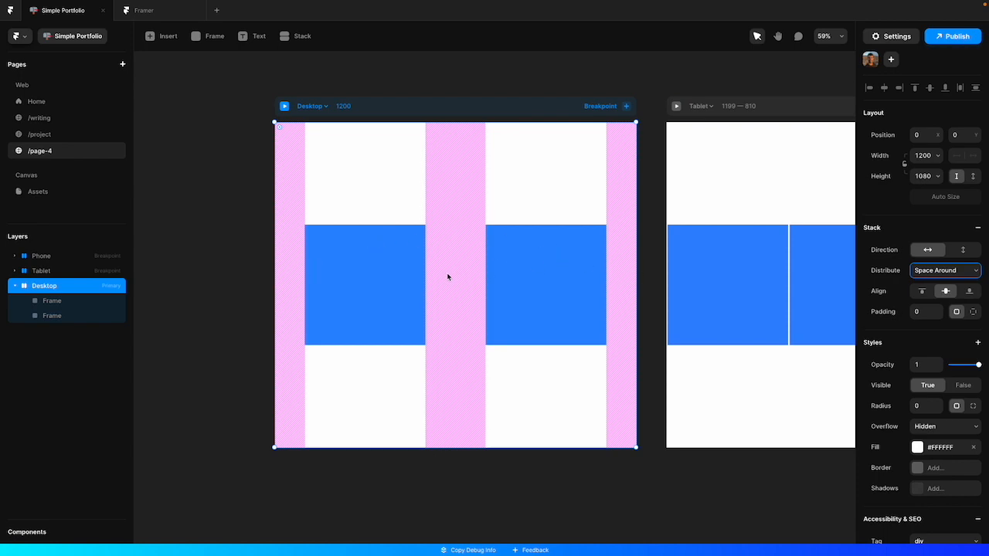
click(956, 272)
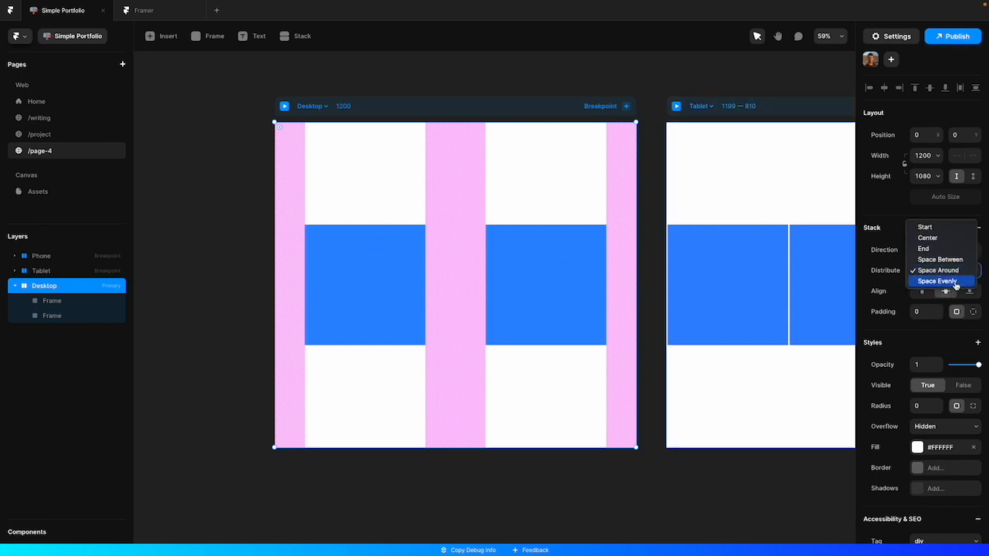
click(954, 282)
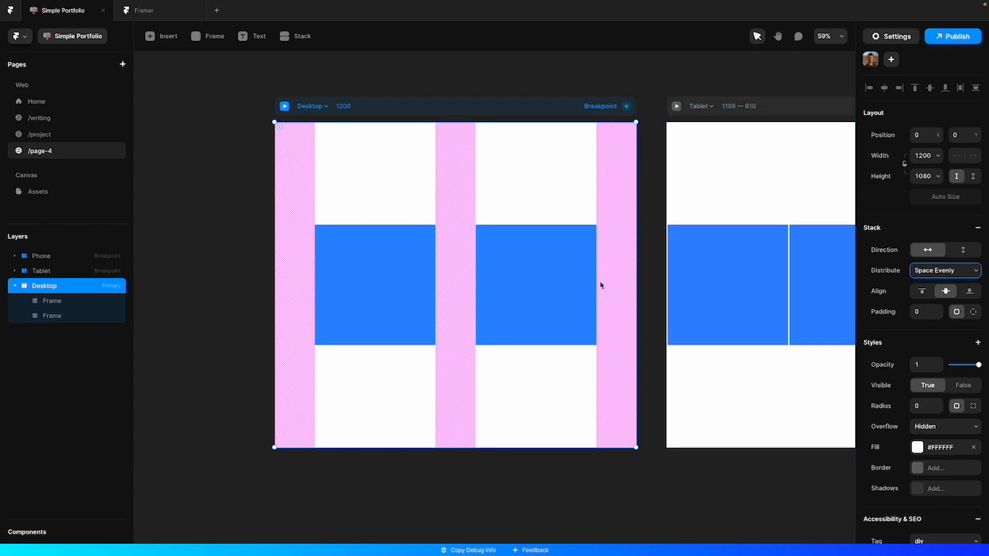
click(929, 272)
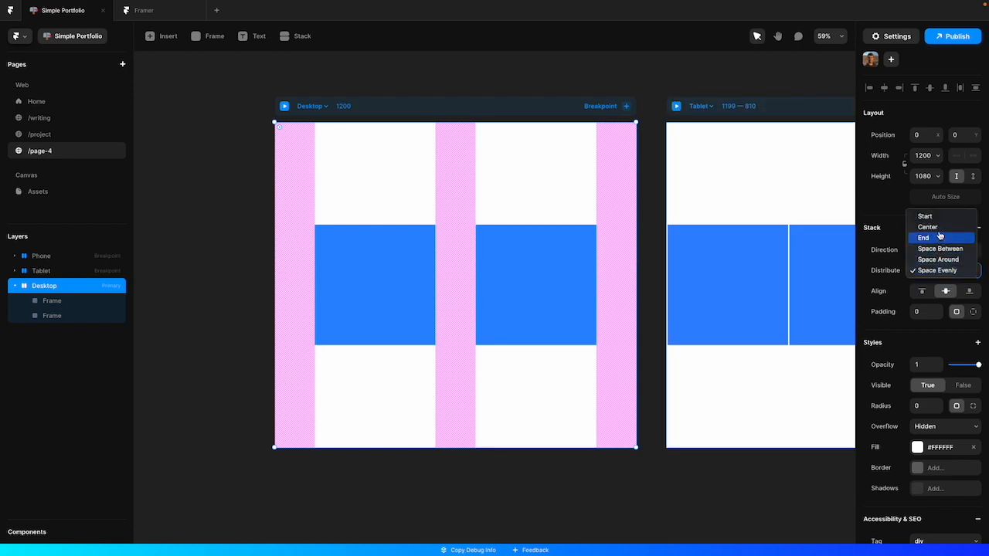
click(936, 228)
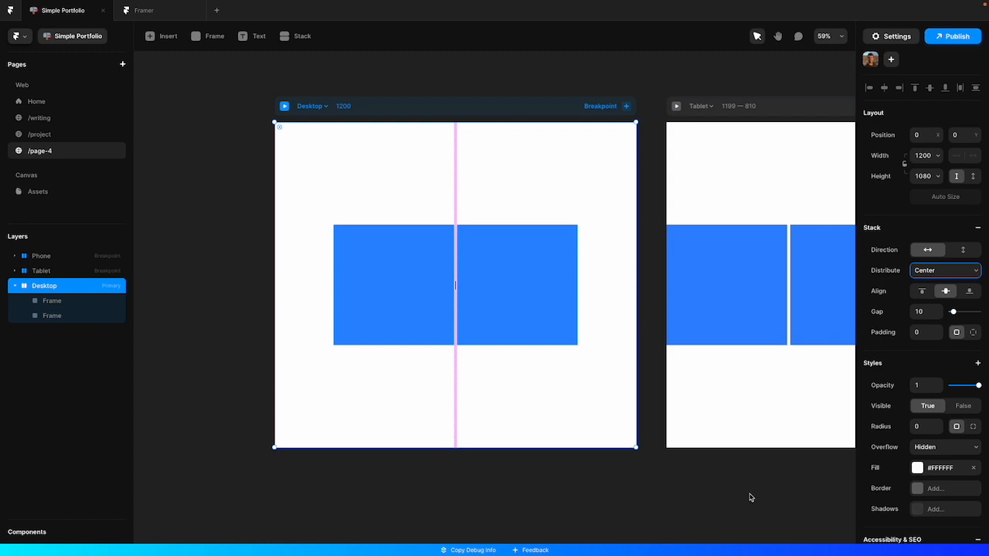
Set the Desktop stack's gap to 16 and its padding to 24, with separate padding values for each side
click(938, 315)
click(931, 311)
text(16)
click(929, 337)
text(24)
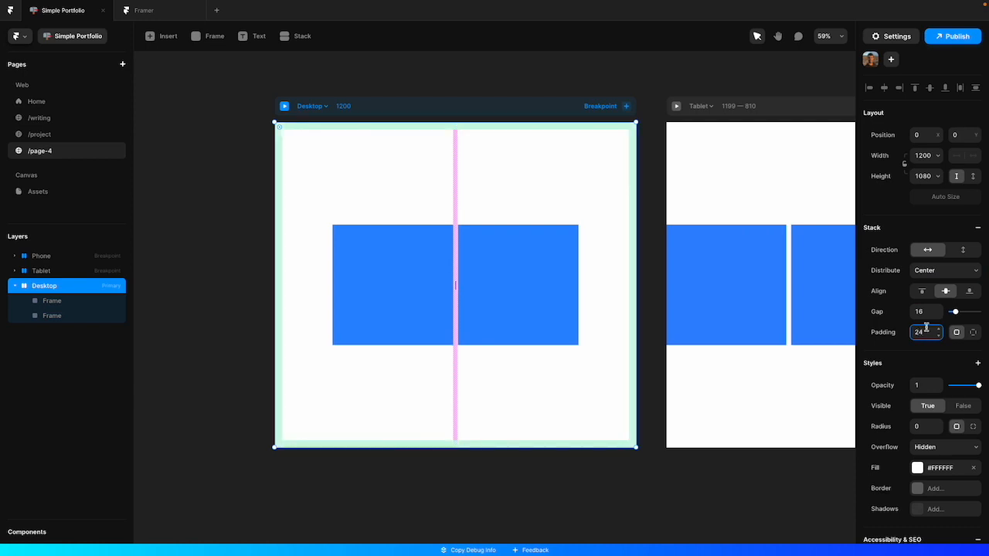
click(973, 333)
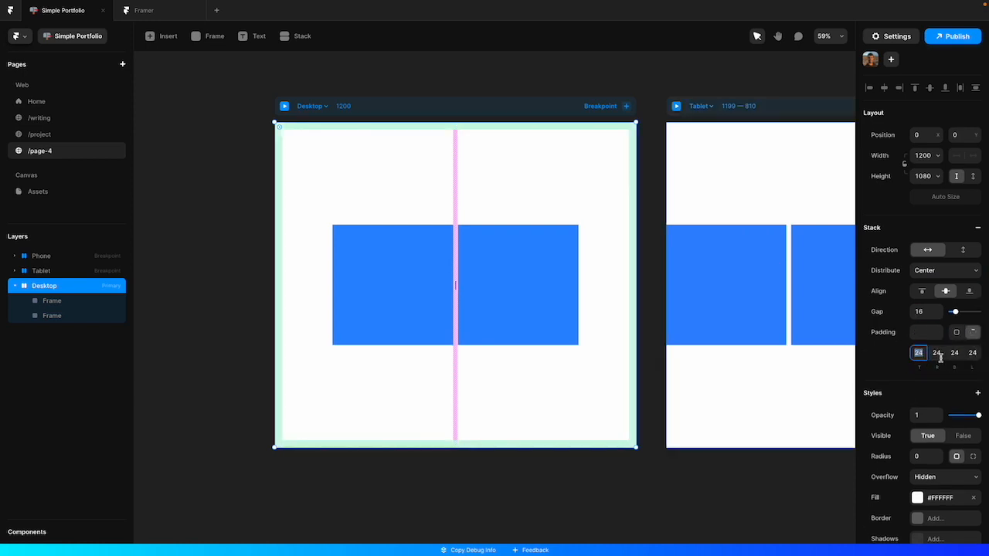
click(509, 481)
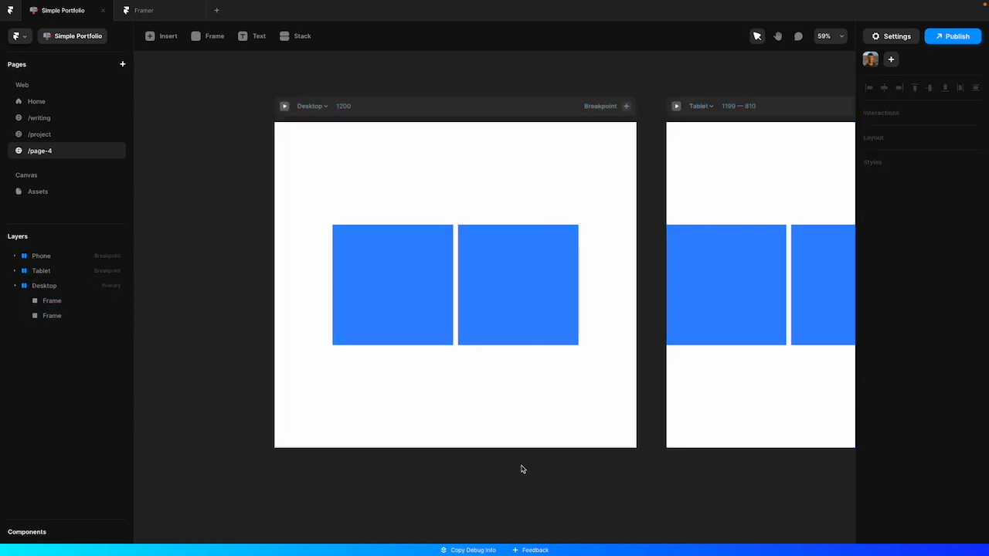
Lock the aspect ratio of both blue frames in Desktop and change their width to a 1fr fraction
click(505, 274)
shift+click(429, 289)
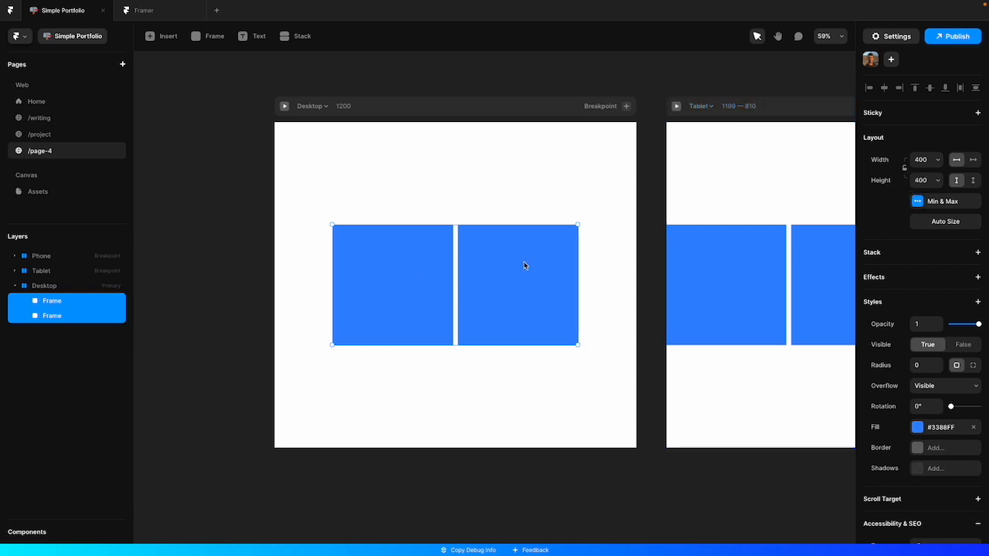
click(905, 168)
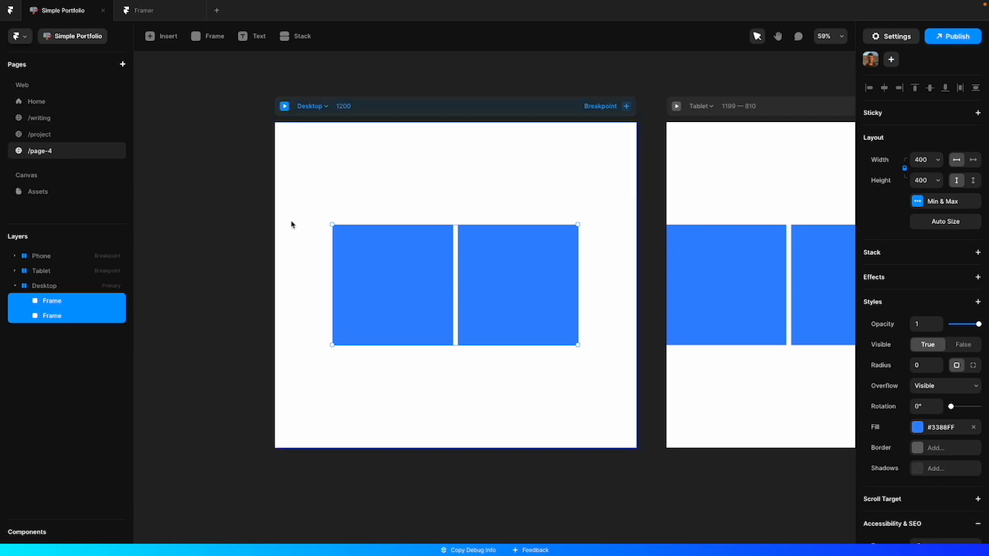
click(936, 159)
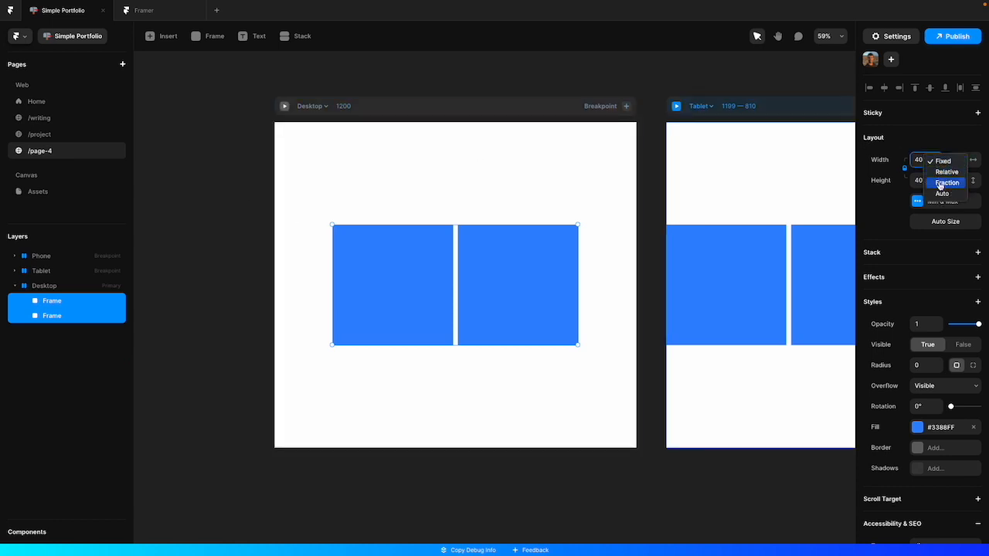
click(939, 183)
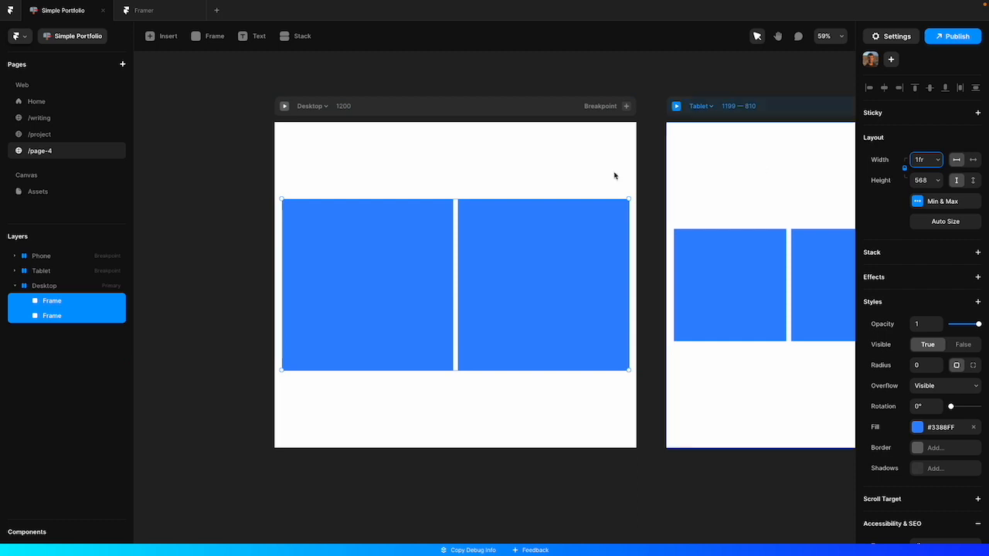
Try a width of 2fr on the first blue frame in Desktop and return it to 1fr
click(180, 188)
click(340, 224)
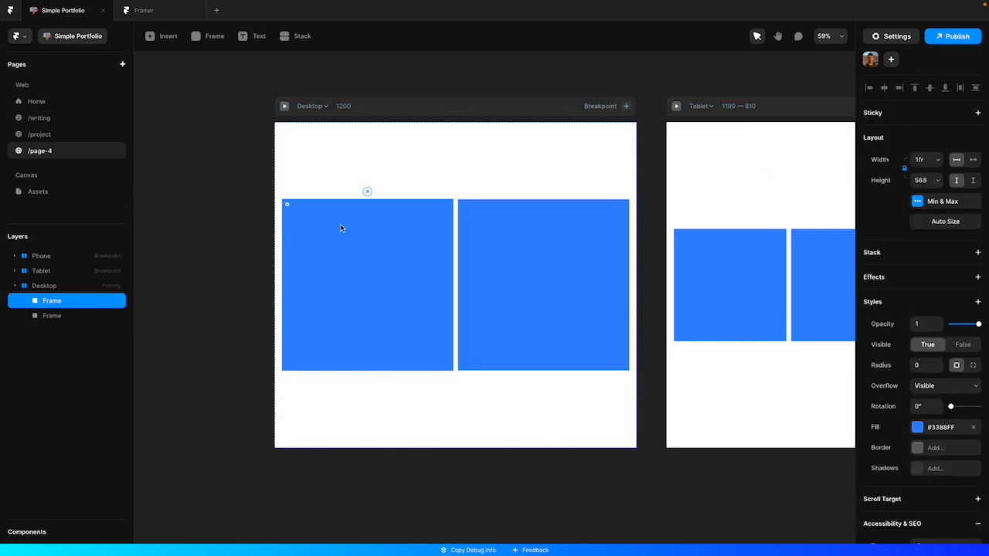
click(921, 161)
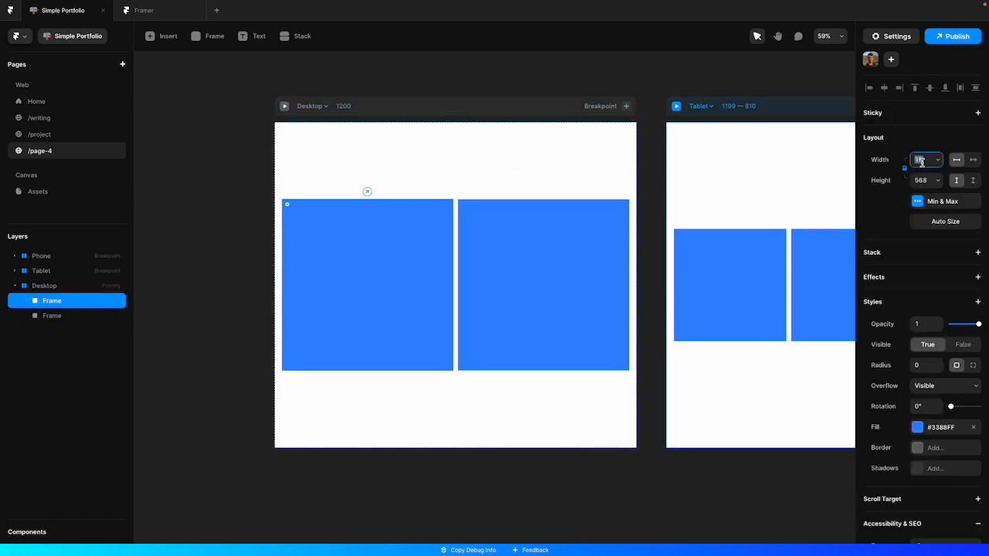
text(2)
key(Return)
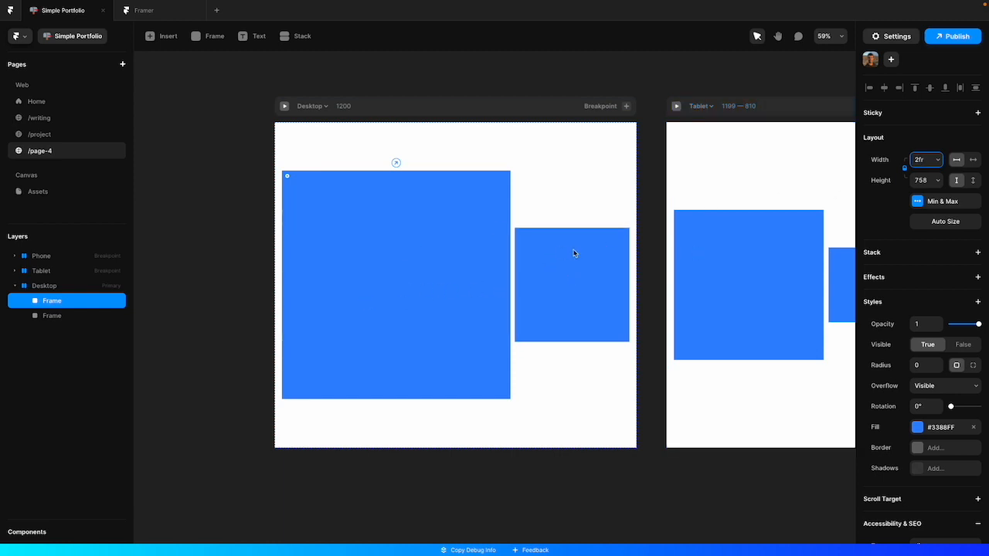
text(1)
key(Return)
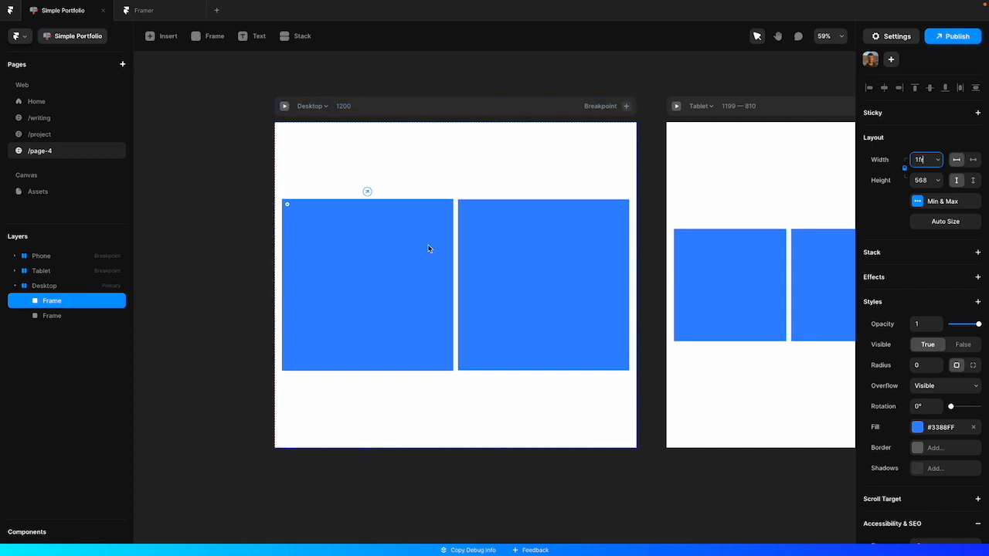
click(214, 224)
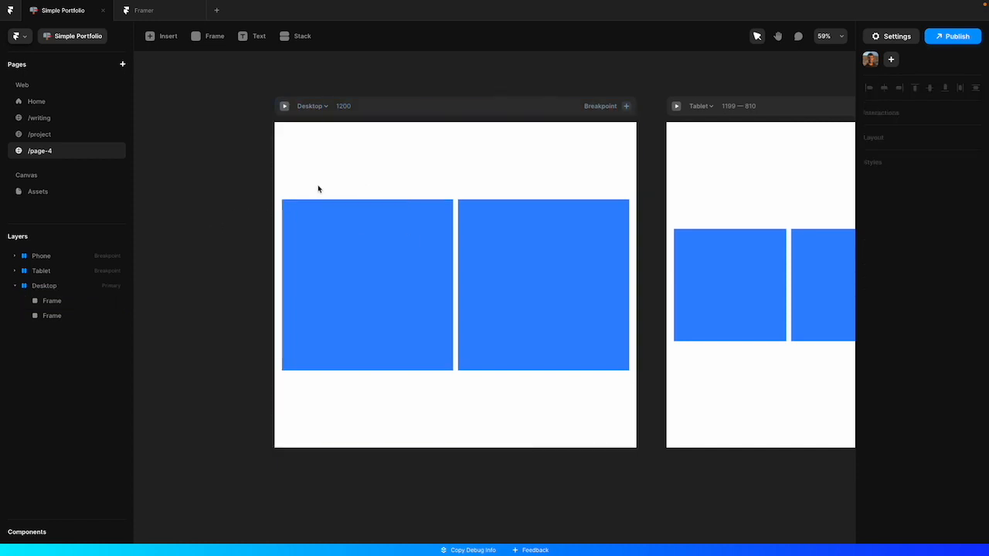
Try to resize the Desktop breakpoint from its left edge and undo the change
click(320, 188)
scroll(340, 178, down, 3)
scroll(348, 171, down, 2)
drag(388, 301, 364, 300)
key(ctrl+z)
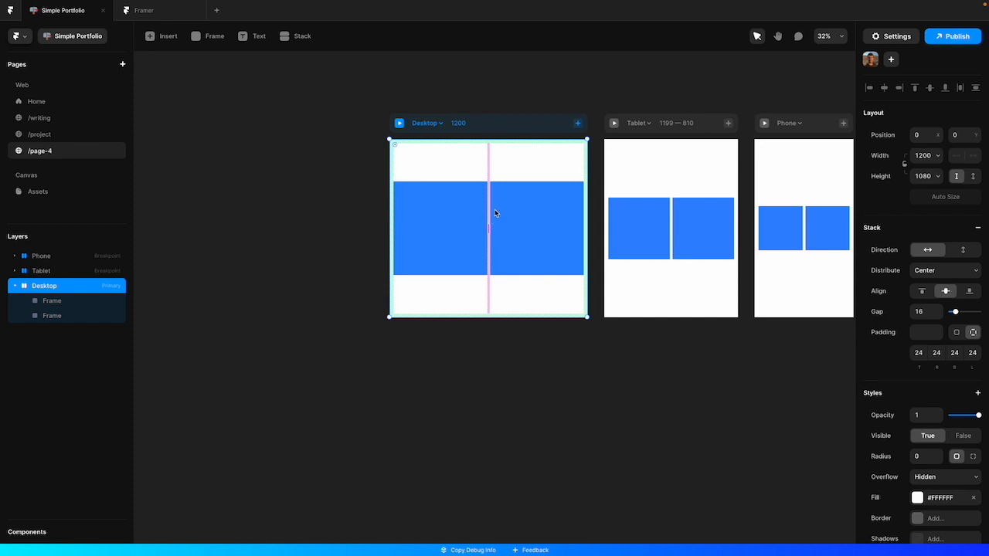
Delete the second blue frame from the Desktop stack
key(shift+2)
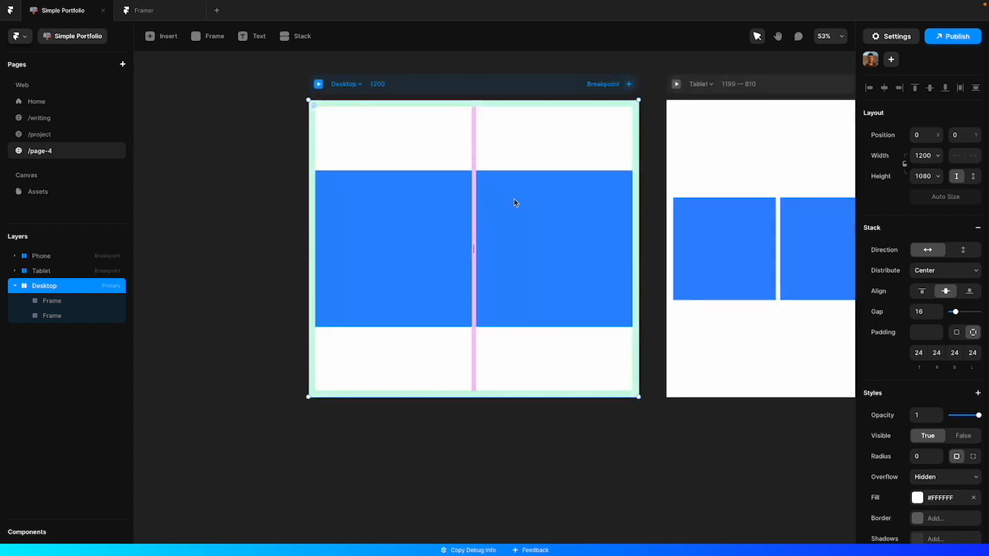
click(556, 315)
key(Delete)
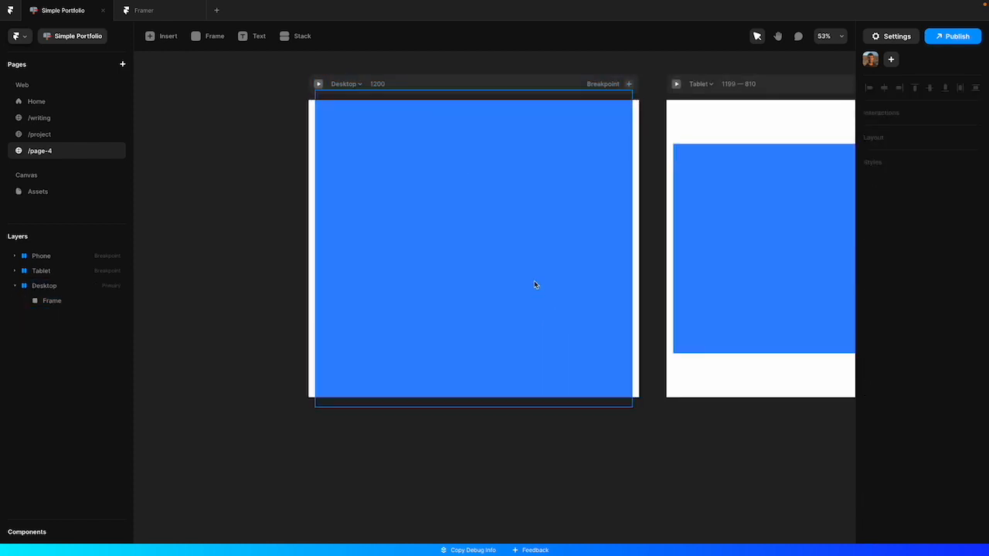
Set the remaining blue frame's height to 600 with its aspect ratio locked
click(533, 283)
click(931, 179)
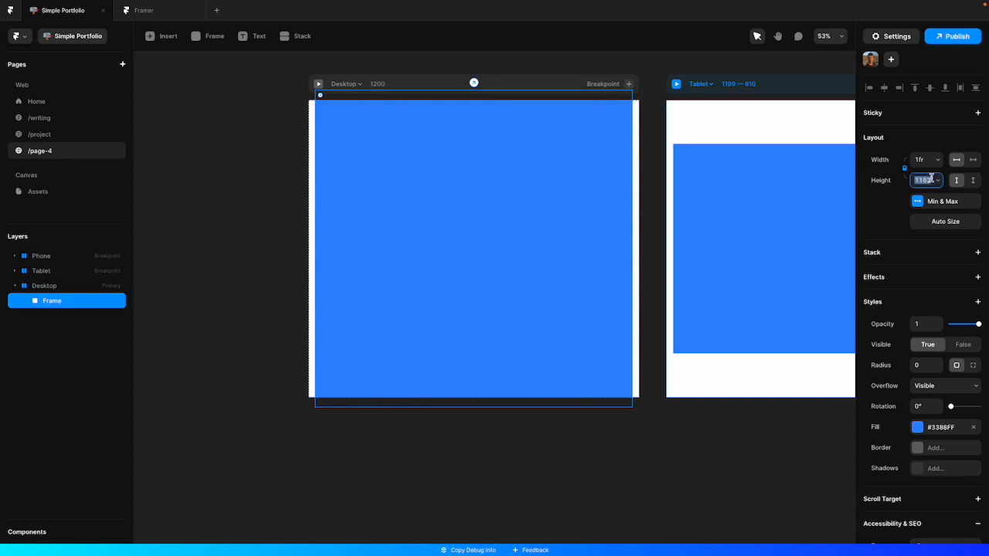
text(600)
key(Return)
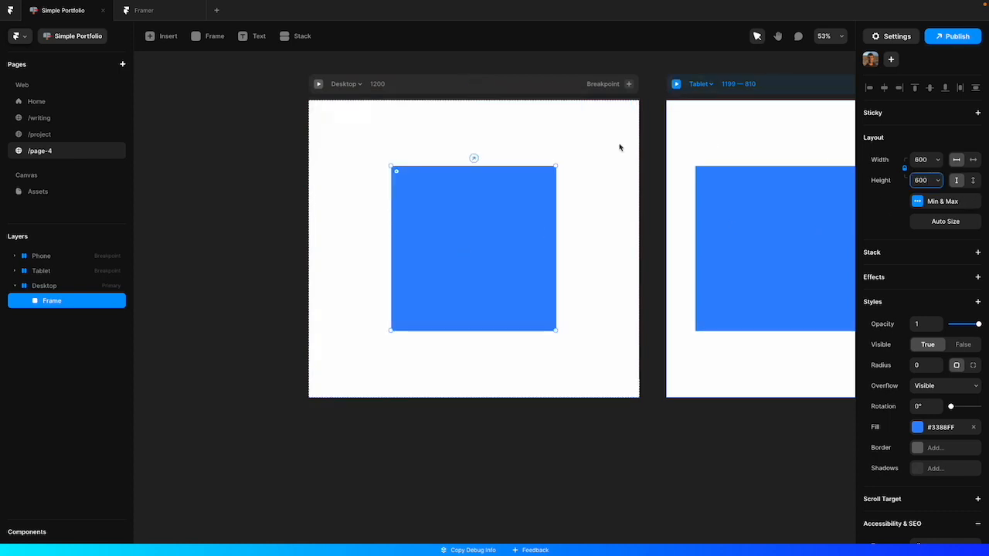
Unlock the aspect ratio of the blue frame in Desktop and set its width to Relative at 100%
click(481, 142)
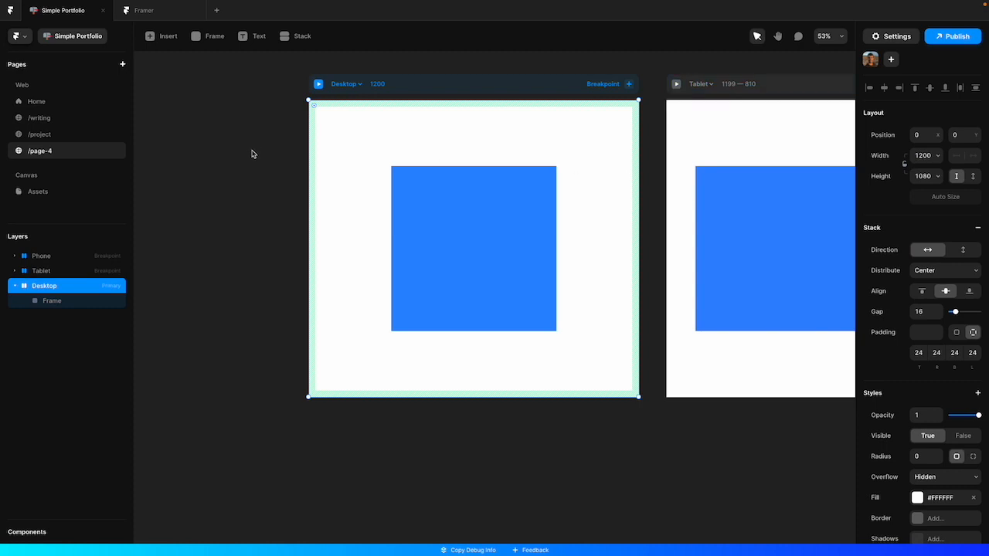
click(467, 245)
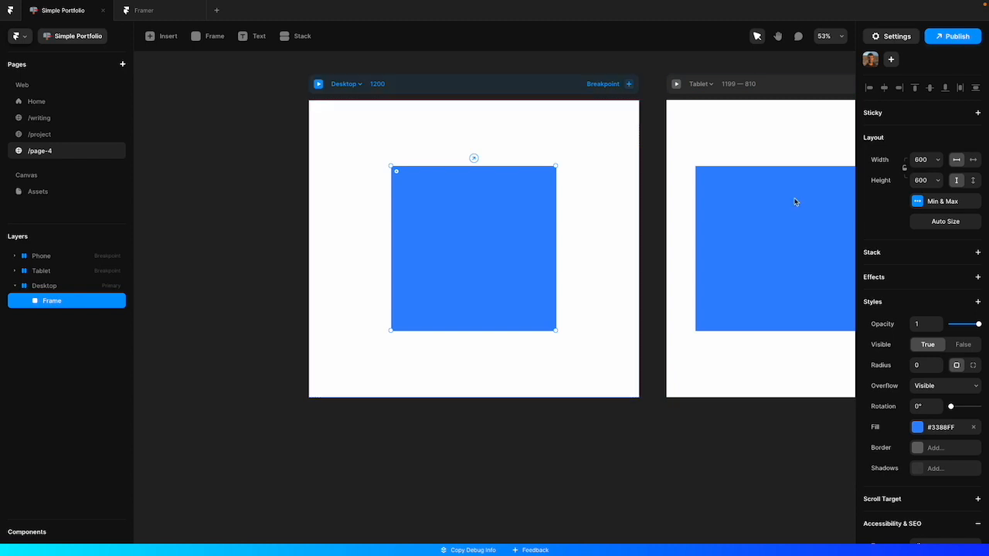
click(936, 159)
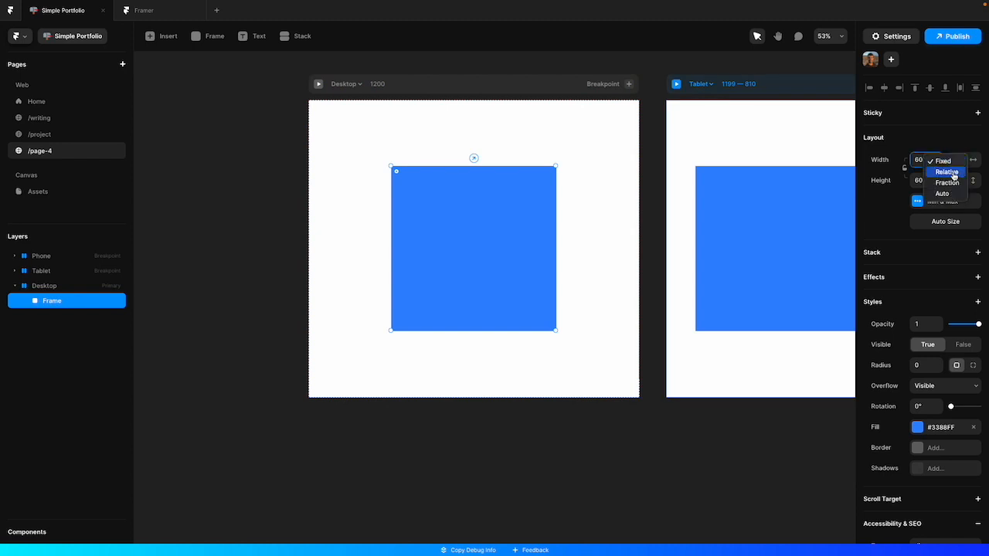
click(947, 171)
click(921, 159)
text(100)
key(Return)
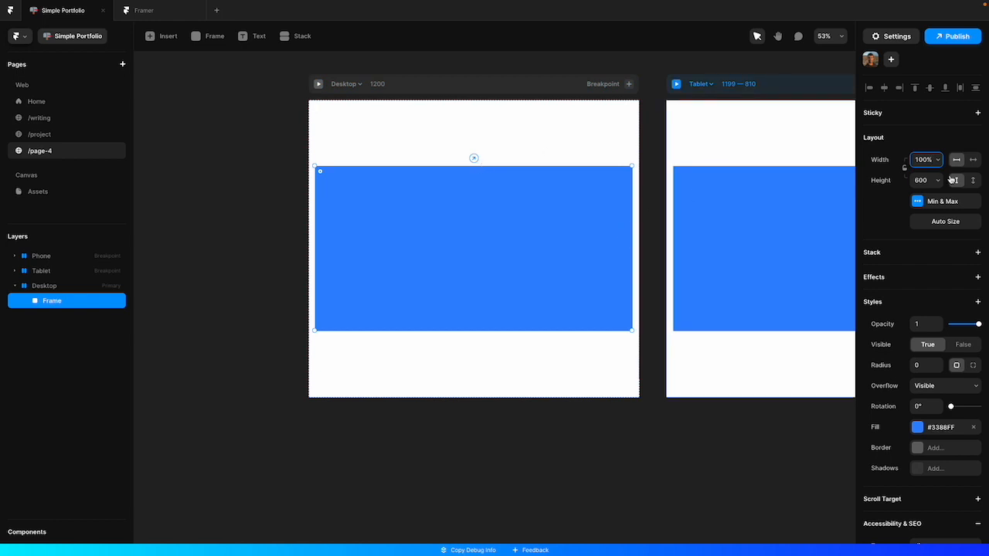
Give the blue frame a maximum width of 1400
click(936, 202)
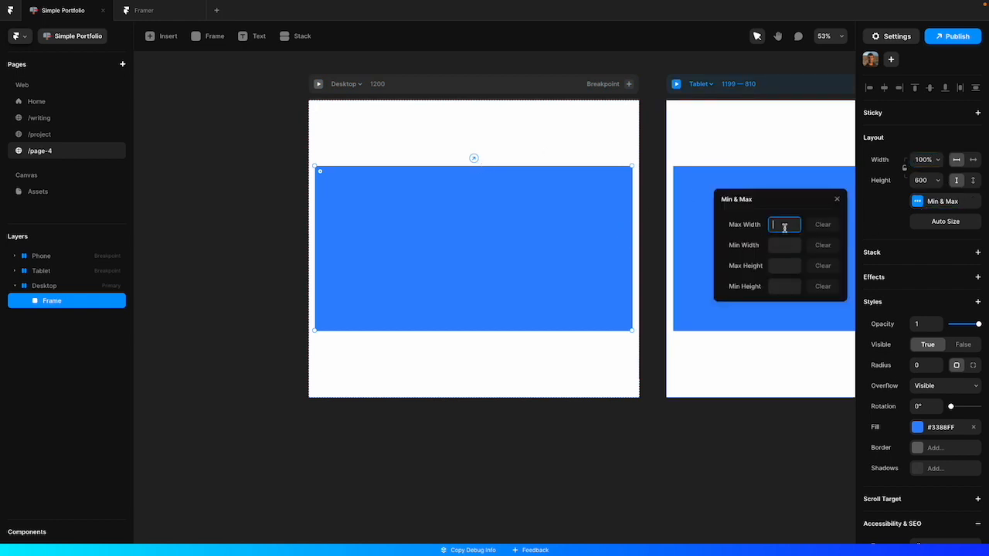
text(1200)
key(Return)
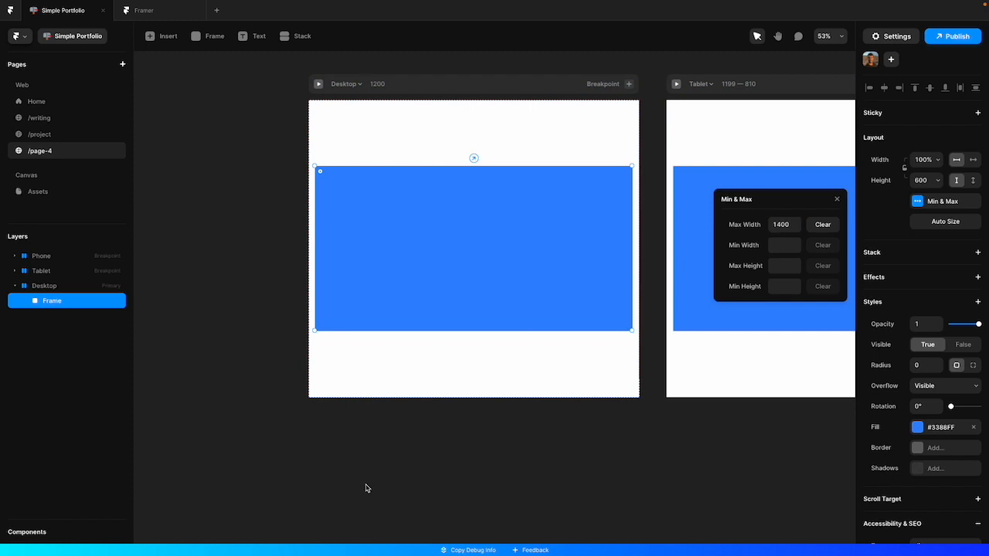
Try widening the Desktop breakpoint to 1615 from its left edge and undo the resize
click(367, 487)
click(331, 371)
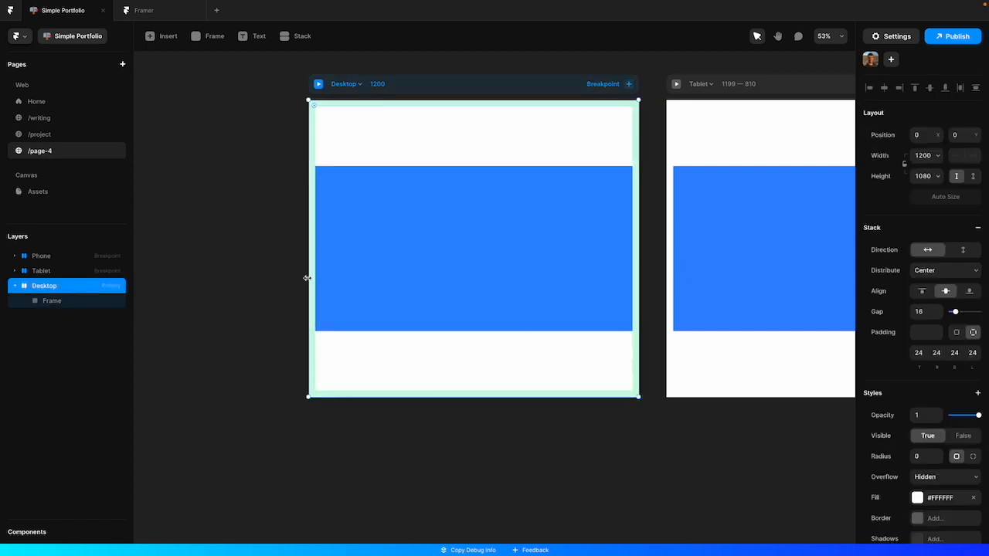
drag(305, 278, 193, 279)
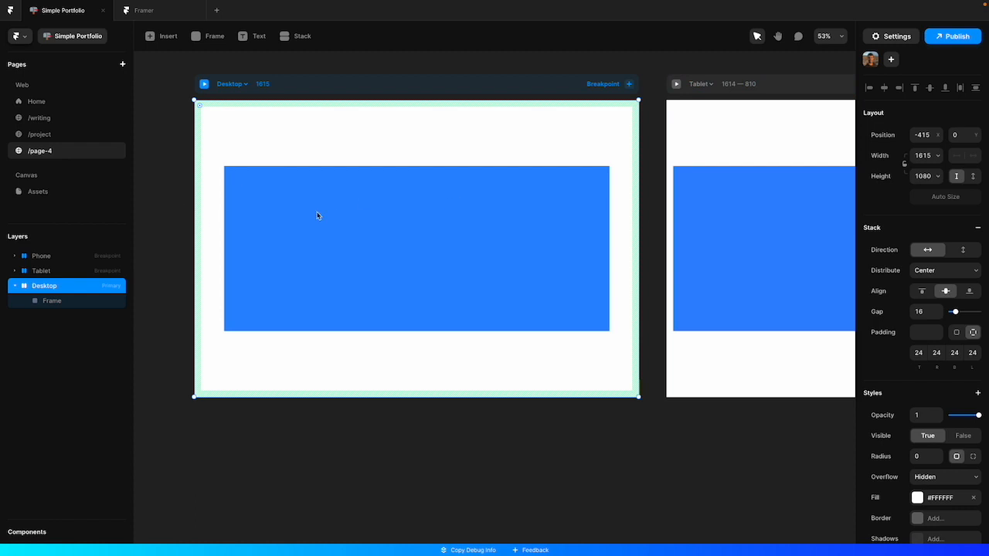
key(super+z)
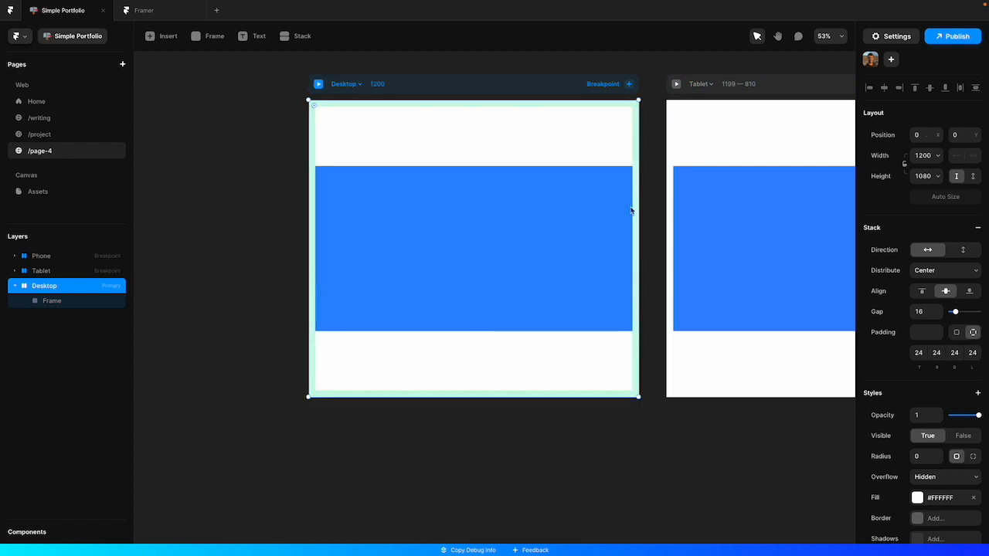
Change the Desktop breakpoint's height from a fixed value to Auto
click(570, 212)
click(543, 126)
click(937, 177)
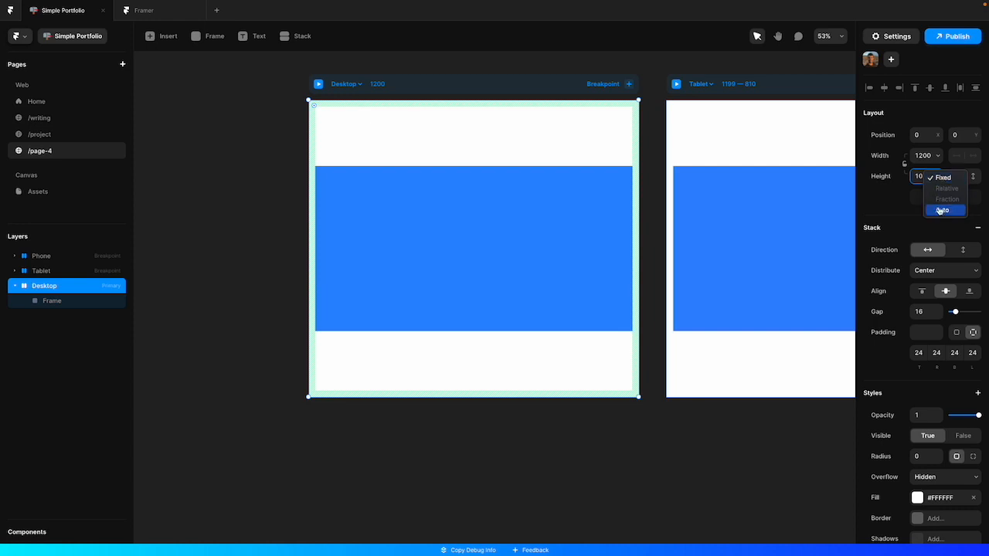
click(956, 210)
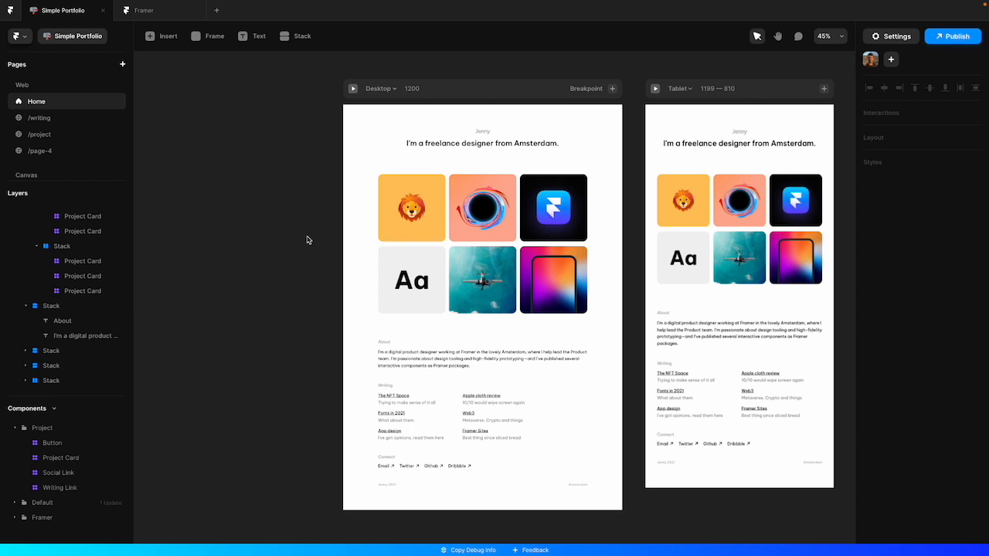
Browse the insertable elements for the Home page, including Hero, Logo Strip, Forms, Audio and Ecommerce
click(167, 39)
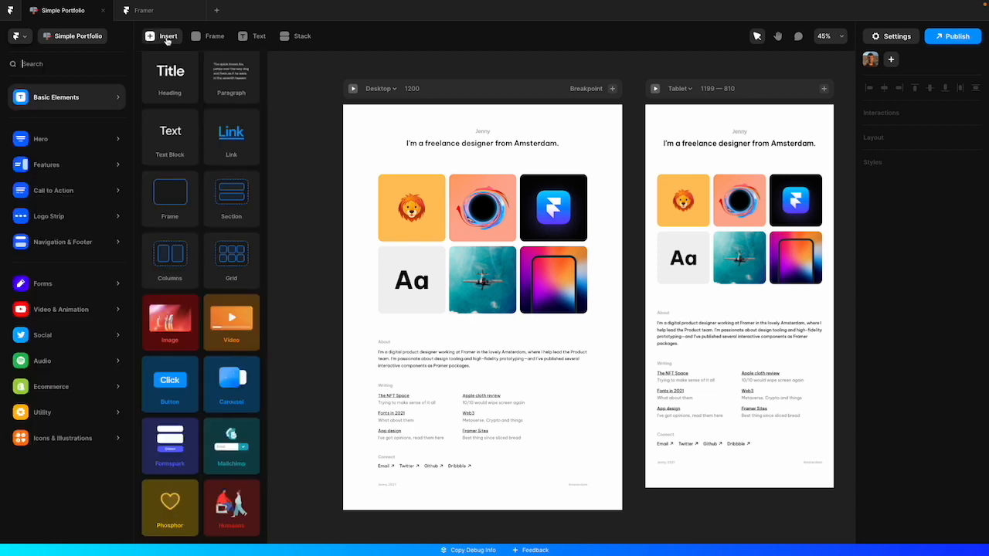
click(55, 139)
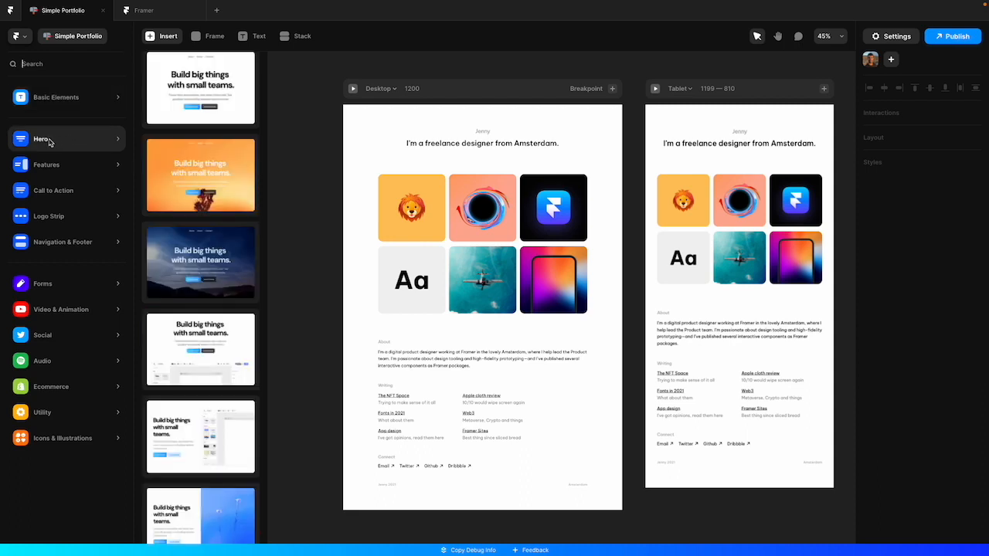
mouse_move(55, 204)
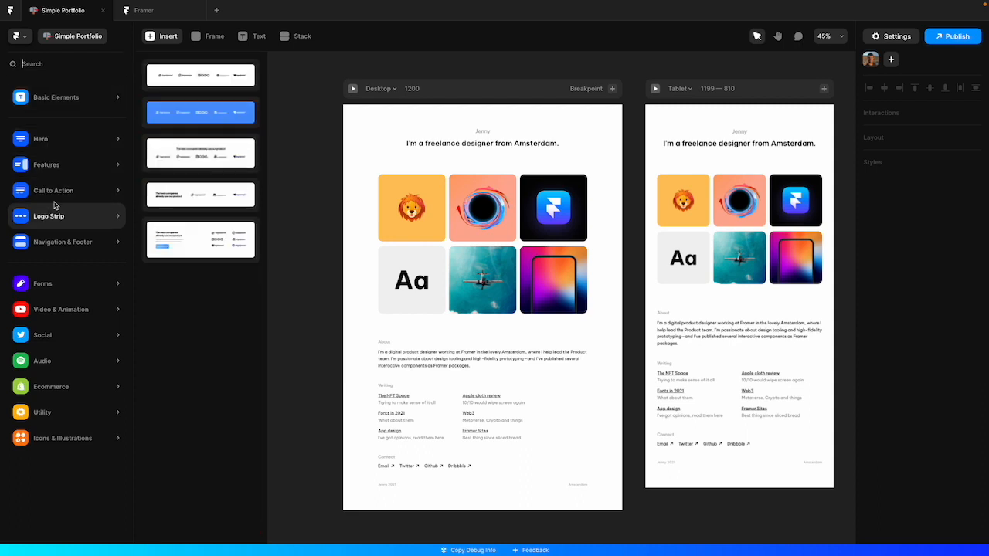
mouse_move(68, 285)
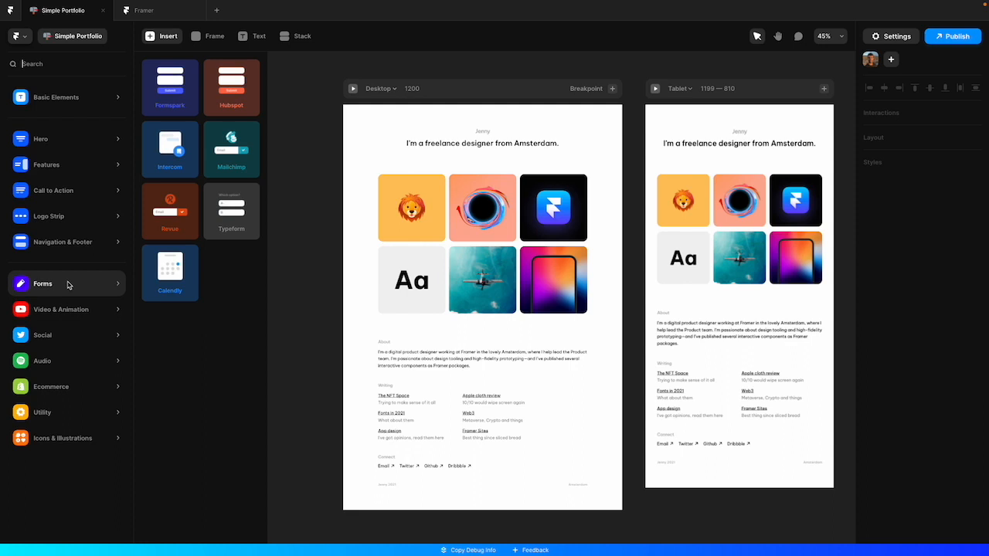
mouse_move(61, 317)
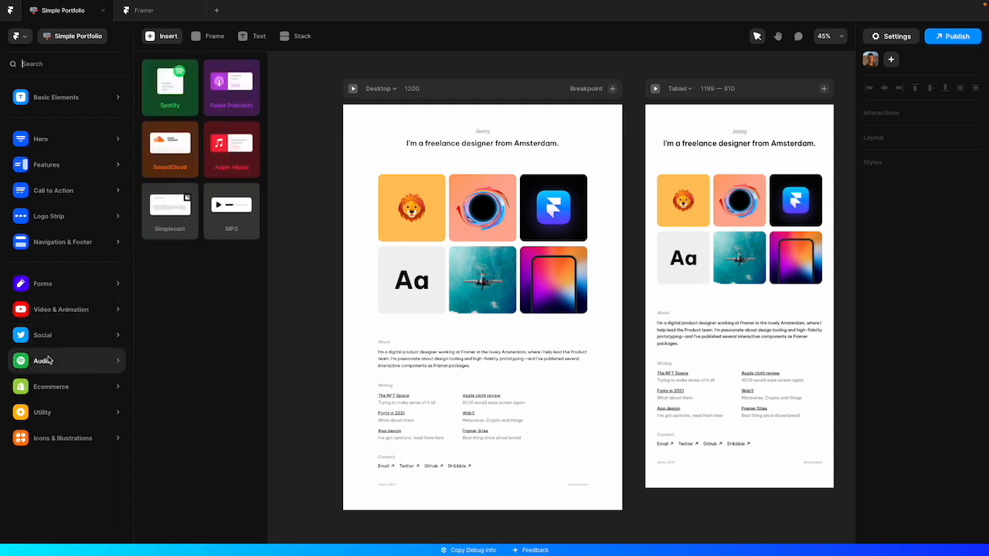
mouse_move(44, 380)
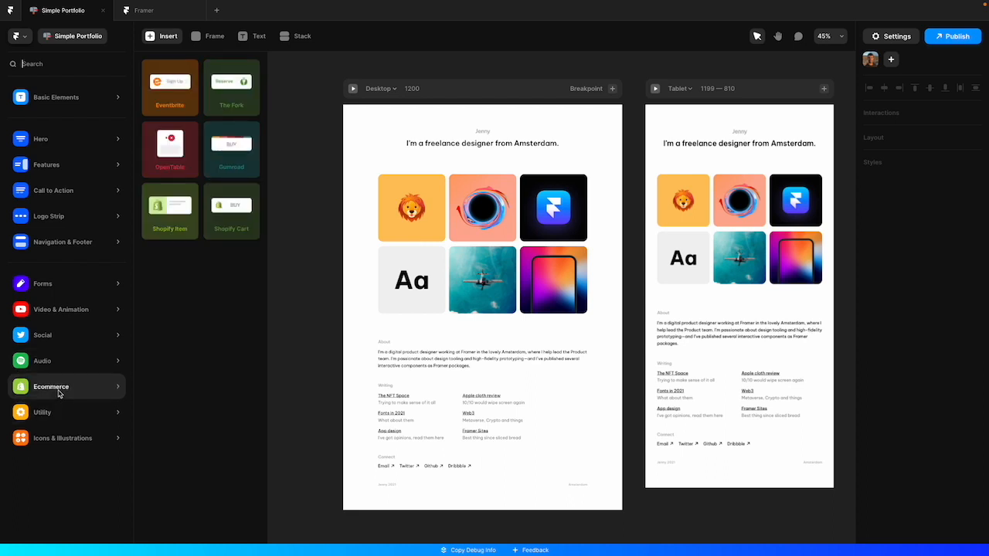
Insert a Button from the Basic Elements between the project card grid and the About section in Desktop
mouse_move(83, 101)
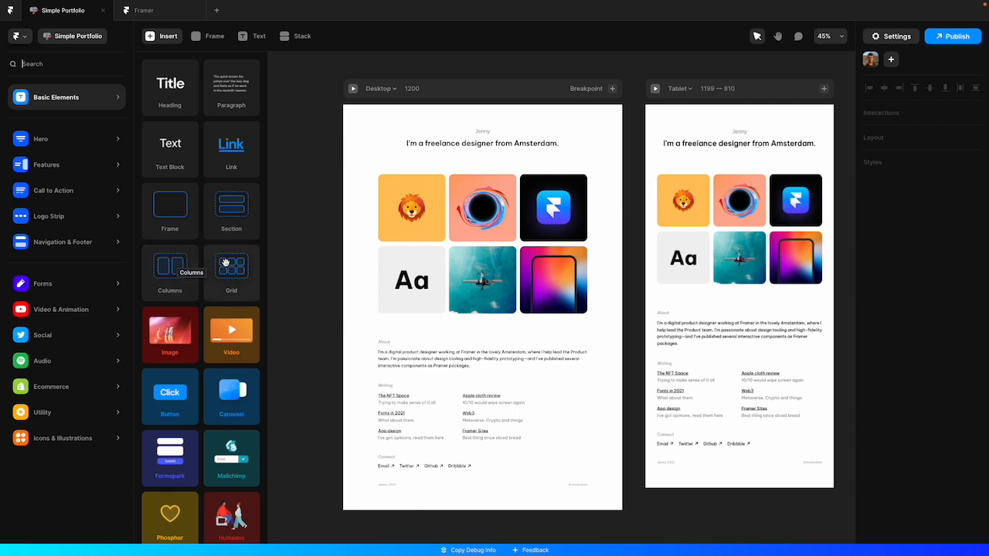
scroll(224, 340, down, 1)
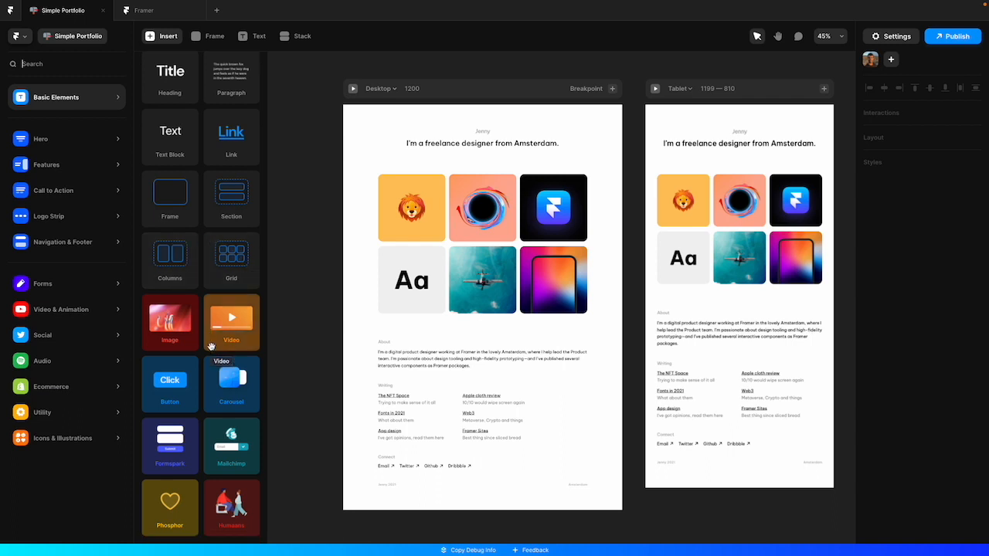
drag(186, 402, 480, 330)
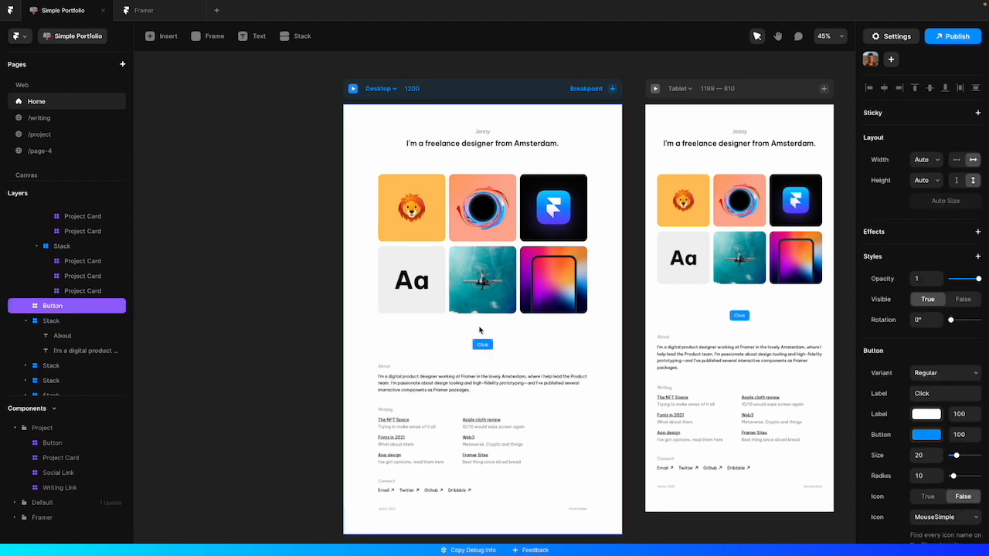
Set the inserted button's label to "Button" and its variant to Shadow
scroll(482, 349, up, 5)
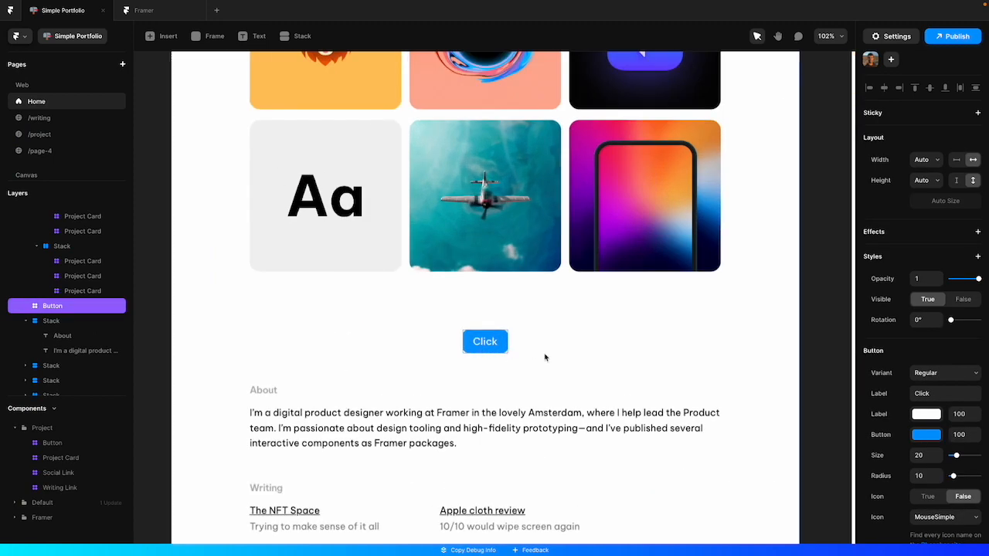
scroll(536, 338, down, 1)
scroll(536, 338, right, 1)
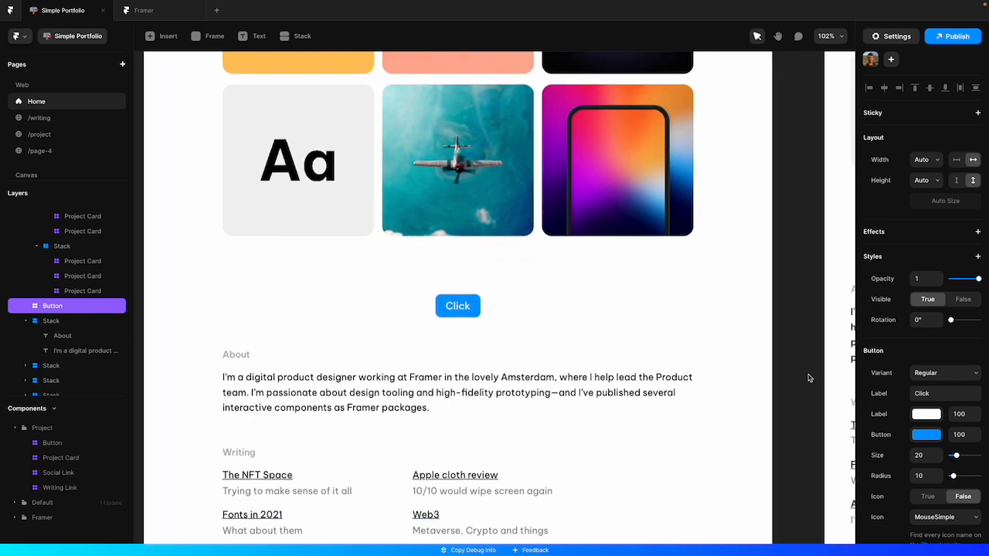
scroll(867, 409, down, 1)
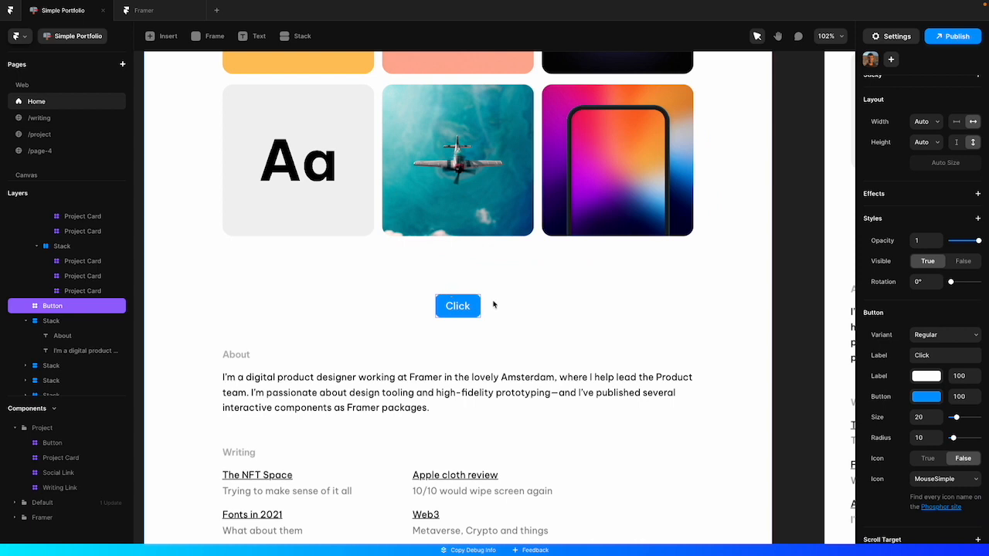
scroll(460, 310, up, 3)
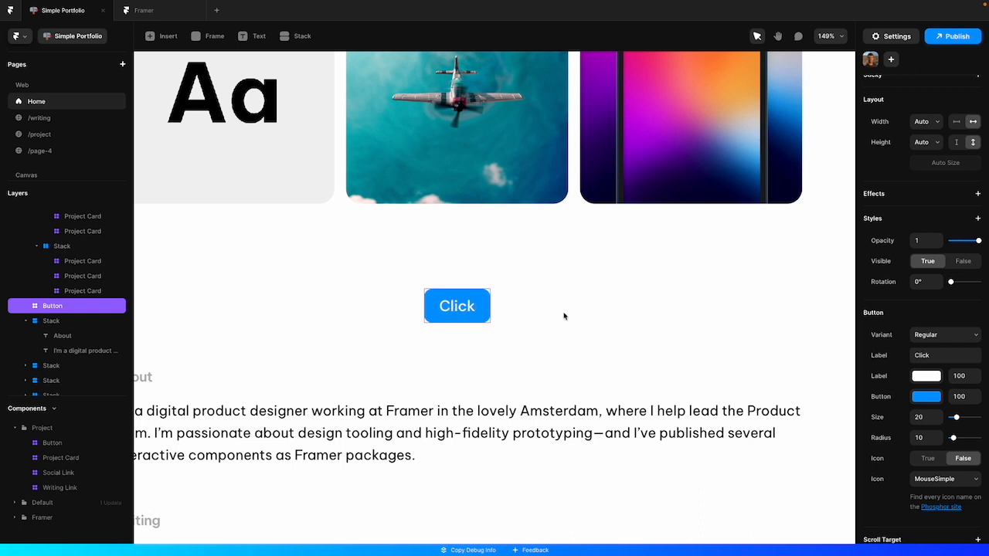
click(951, 355)
text(Button)
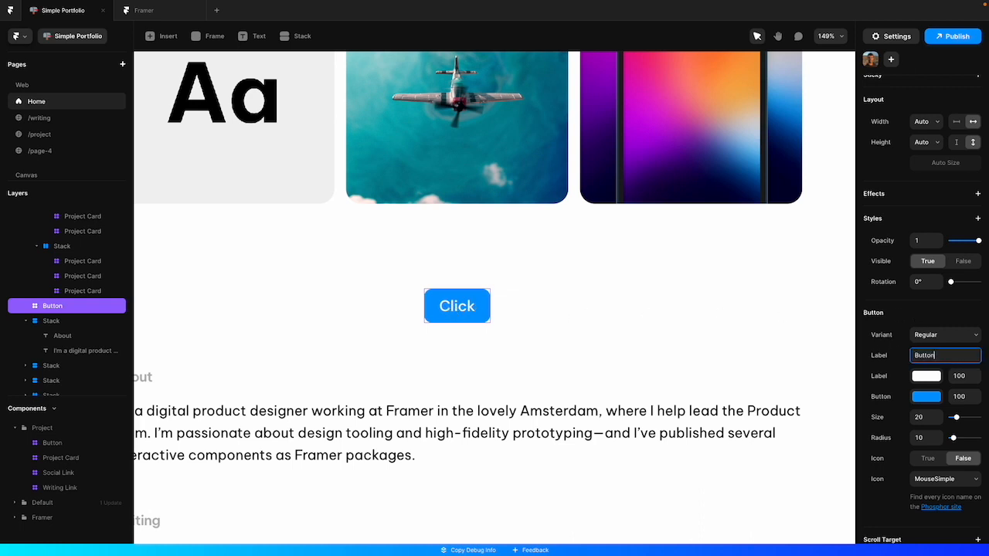
click(952, 334)
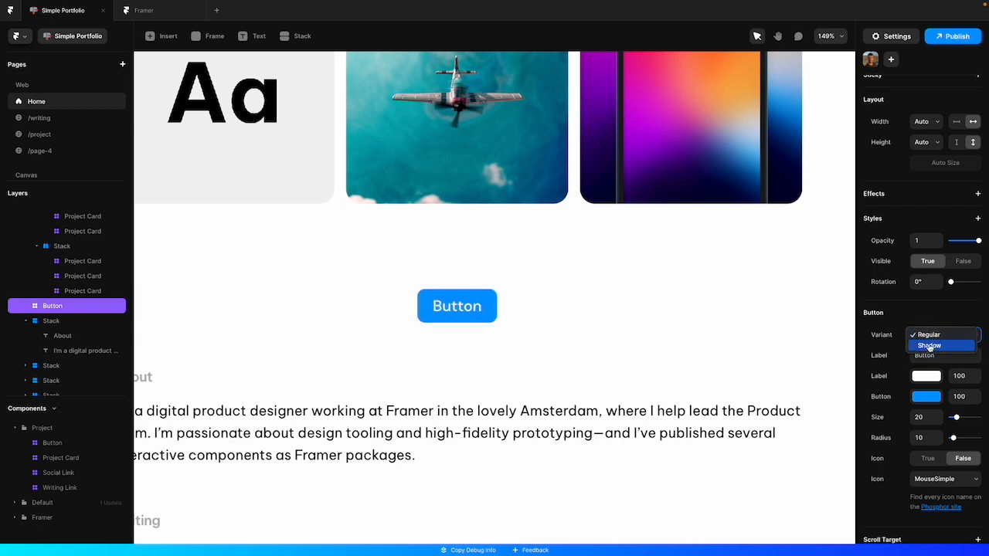
click(929, 345)
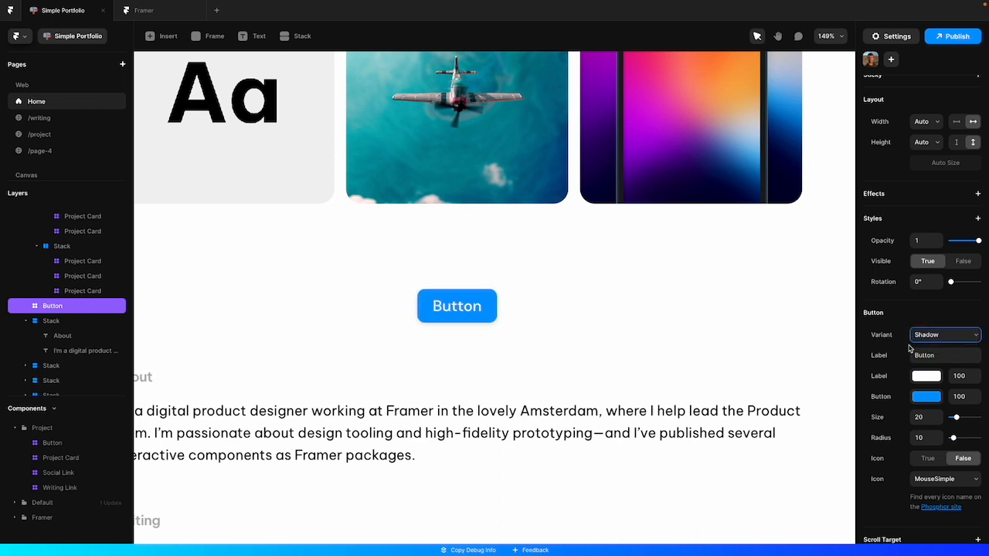
Try a different button color and undo it, and switch the button's icon on and back off
click(926, 397)
drag(818, 415, 760, 418)
key(super+z)
click(837, 376)
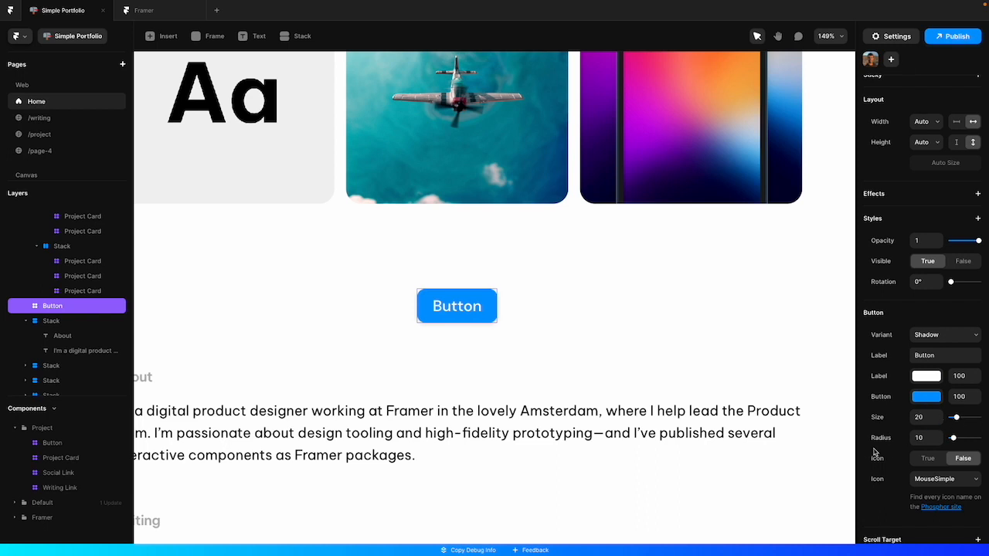
click(931, 459)
click(963, 458)
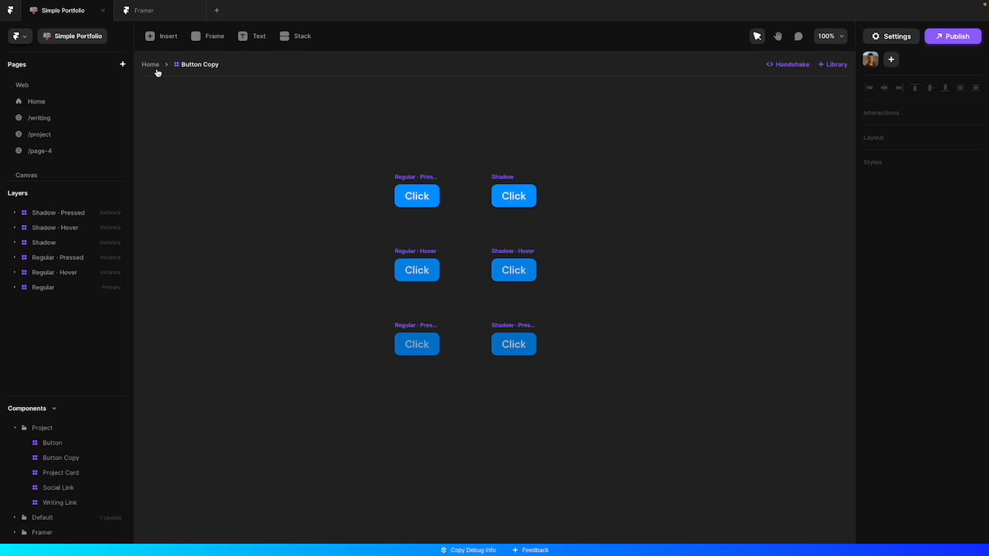
Return to the Home page and reopen the Button Copy component from the button placed there
click(154, 67)
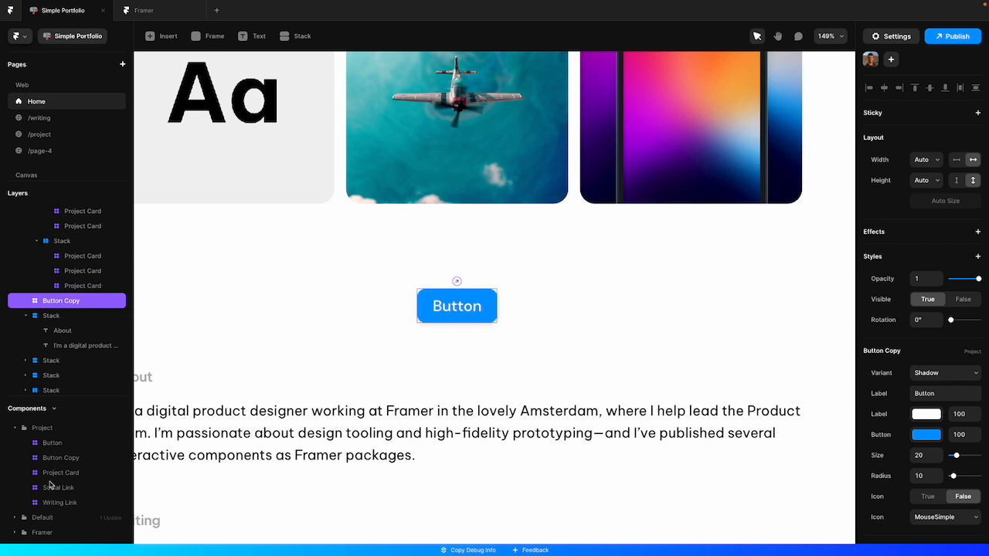
double_click(463, 304)
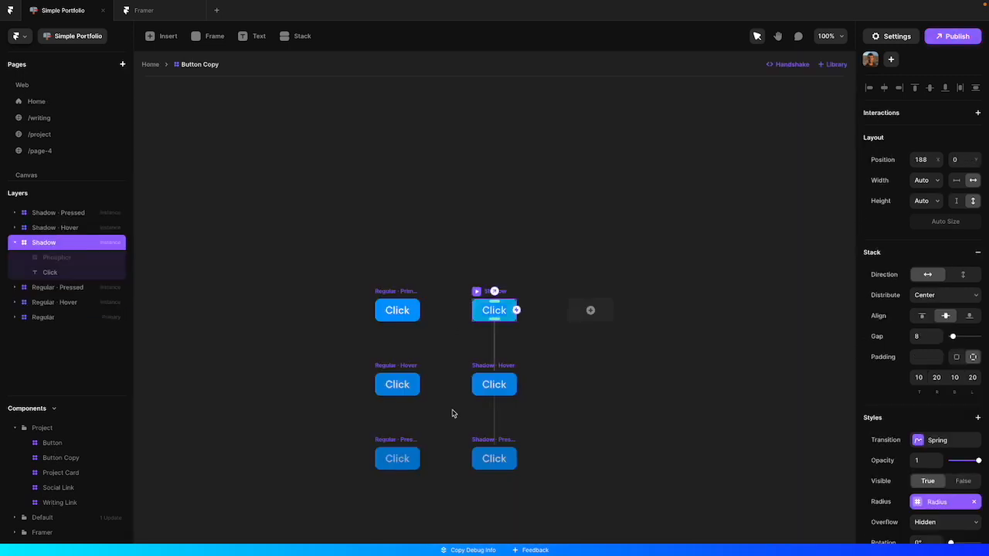
click(386, 235)
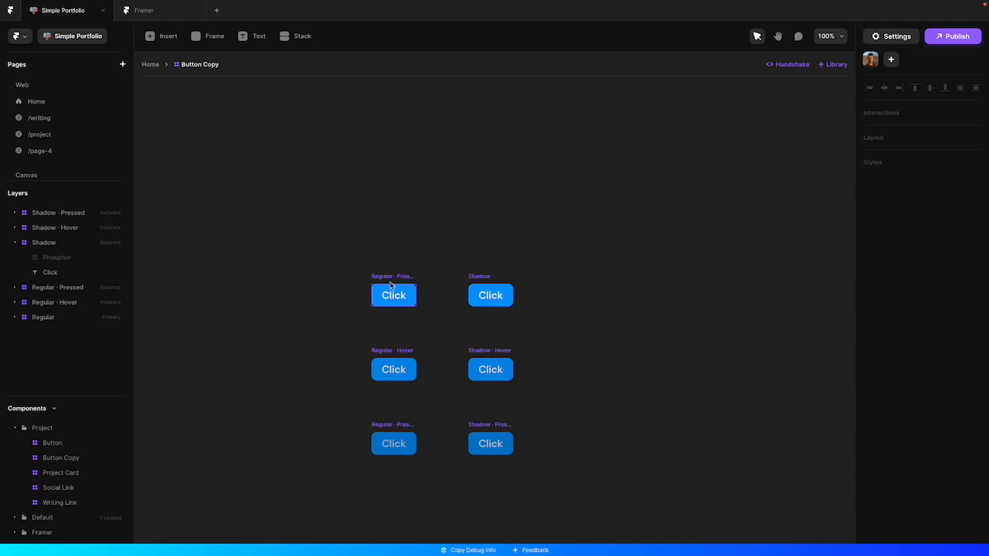
Add a new variant to the Button Copy component beside the Shadow variant
scroll(528, 310, up, 3)
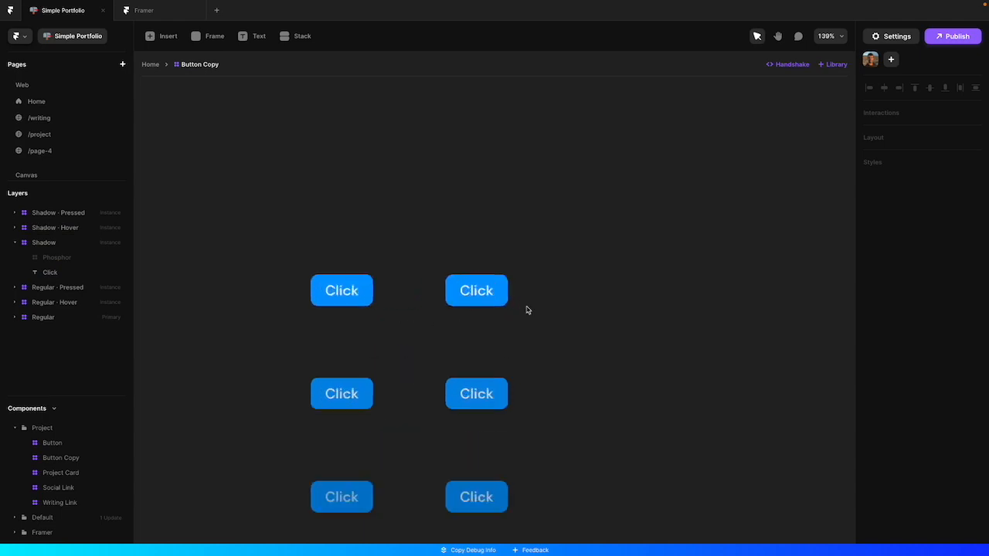
scroll(528, 310, up, 3)
click(452, 268)
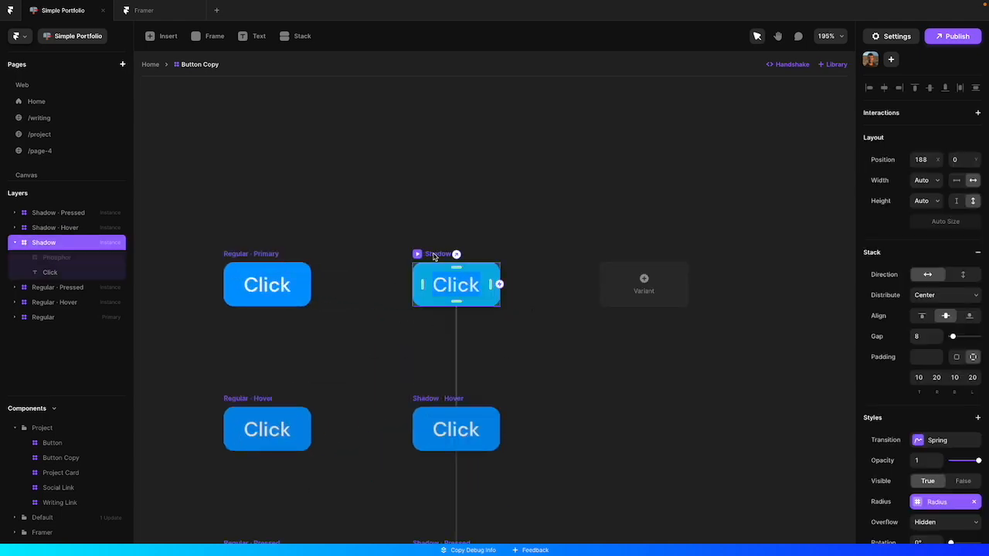
click(641, 284)
scroll(628, 287, down, 2)
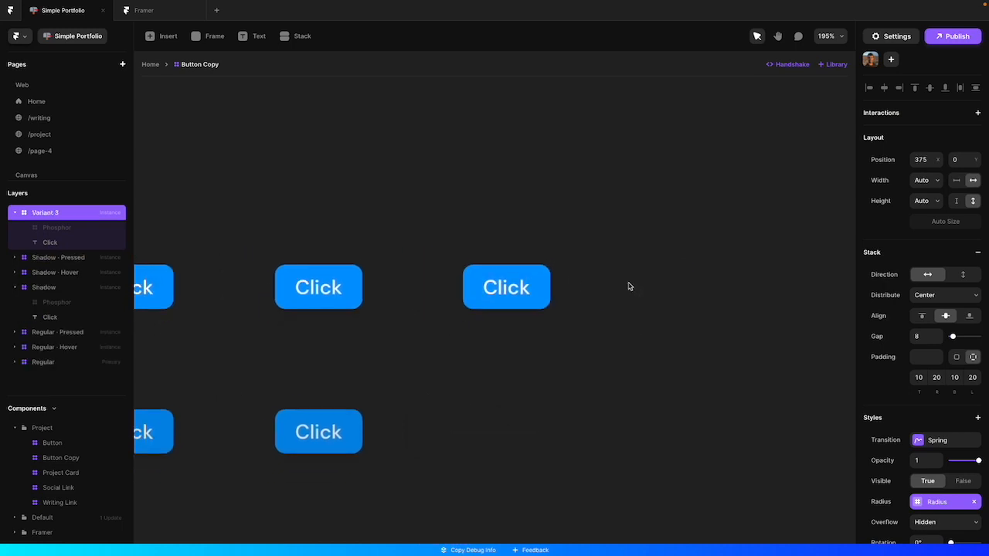
Detach the new variant's fill from the Button color variable and change the fill to red
scroll(630, 287, down, 1)
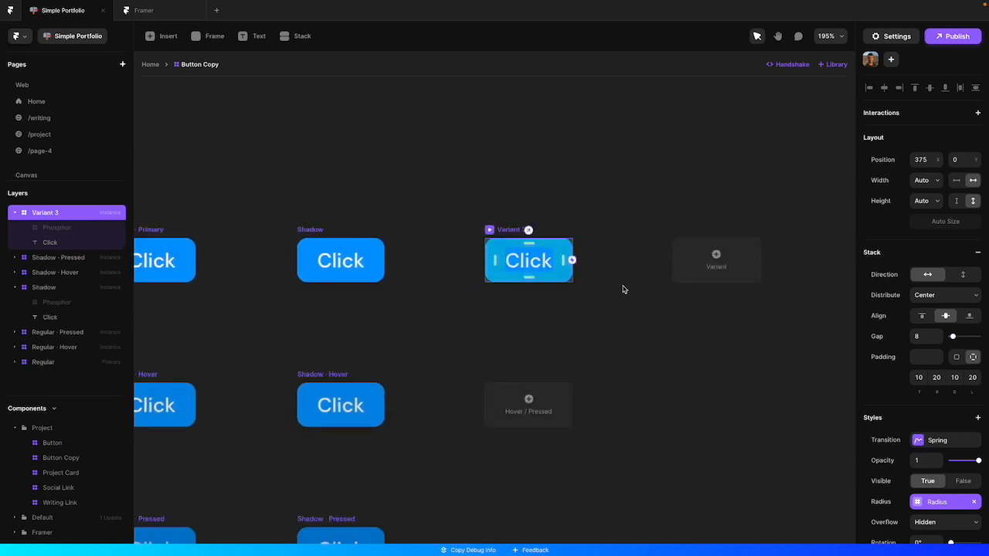
scroll(983, 484, down, 2)
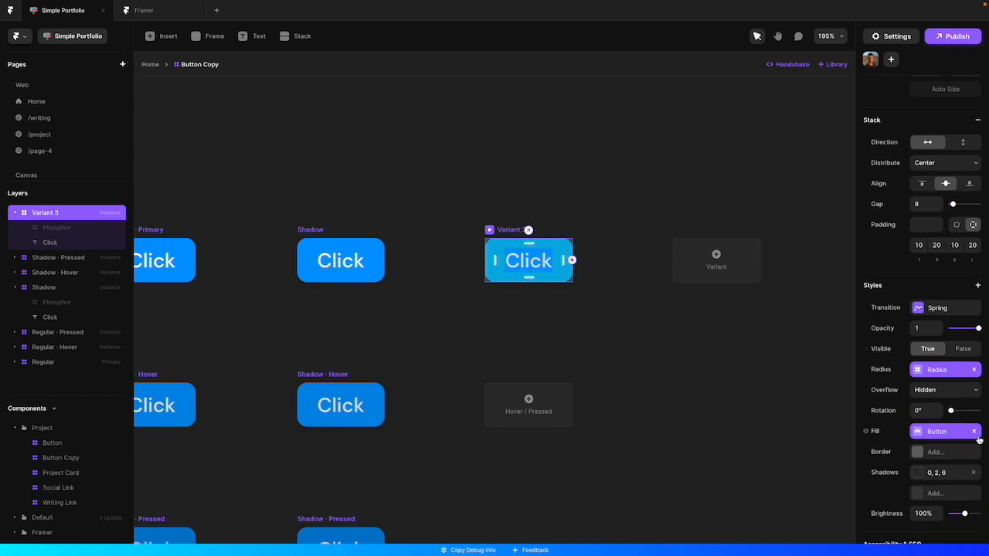
click(975, 434)
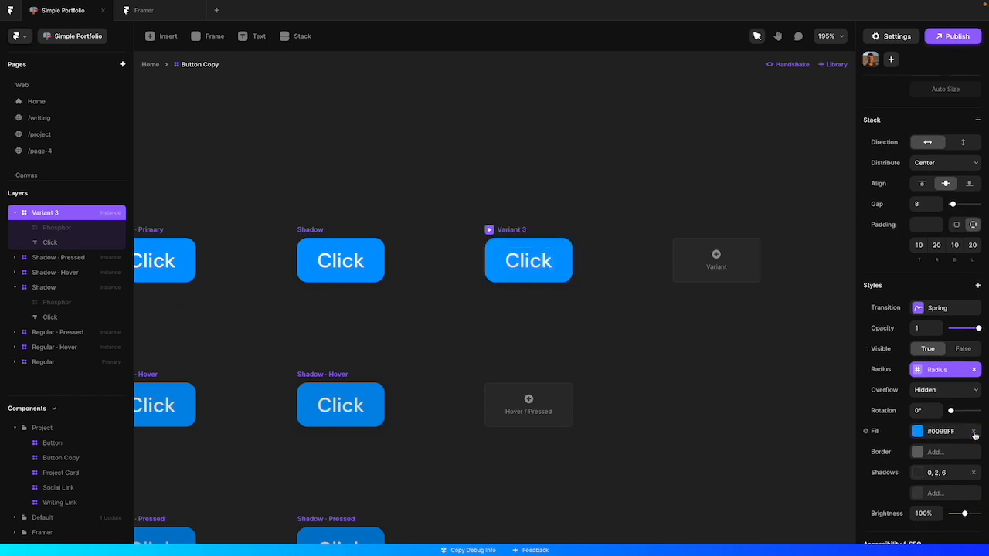
click(956, 435)
click(795, 461)
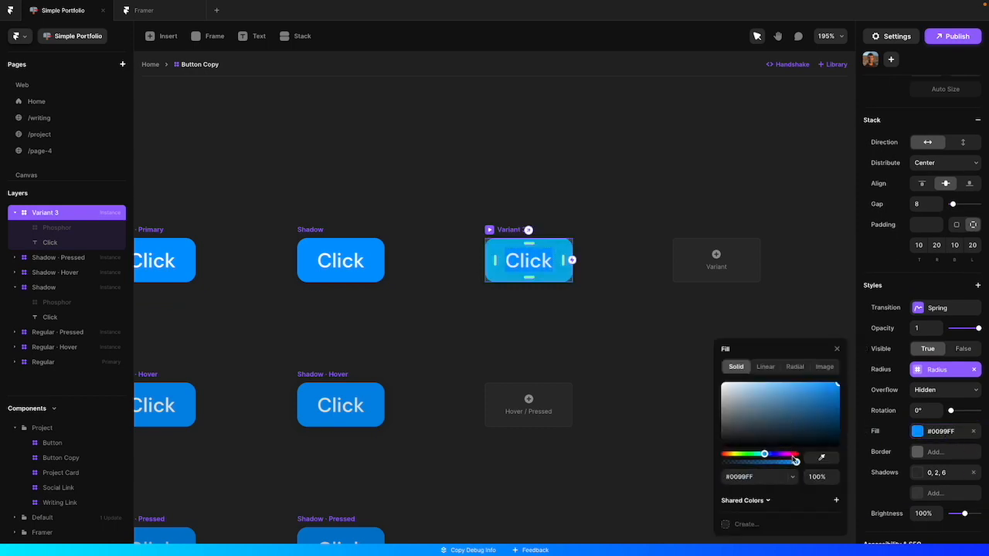
click(795, 454)
click(504, 240)
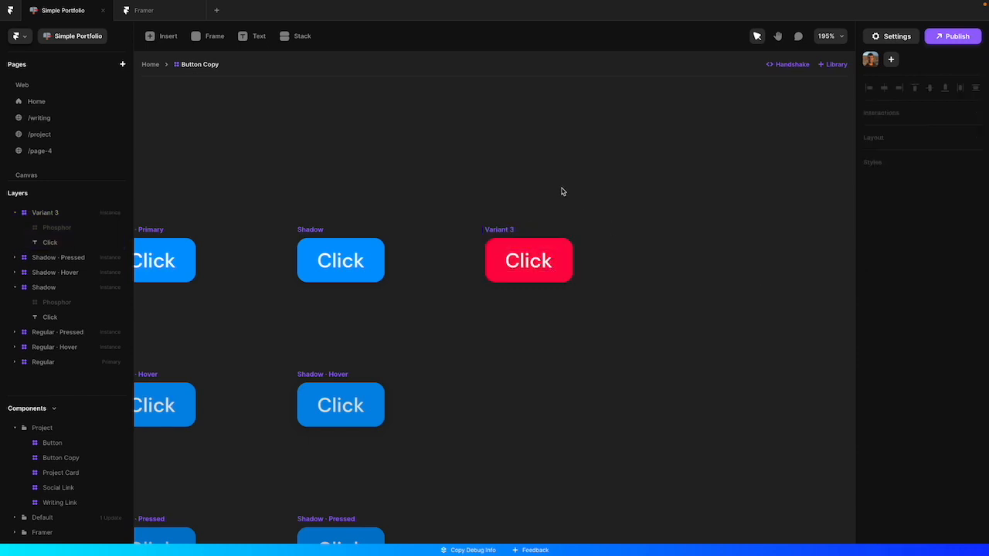
Rename the new red variant as Danger
double_click(42, 213)
text(Danger)
click(300, 139)
Examine which properties of the Regular variant's Click text and Phosphor icon layers are linked to component variables
scroll(351, 133, down, 3)
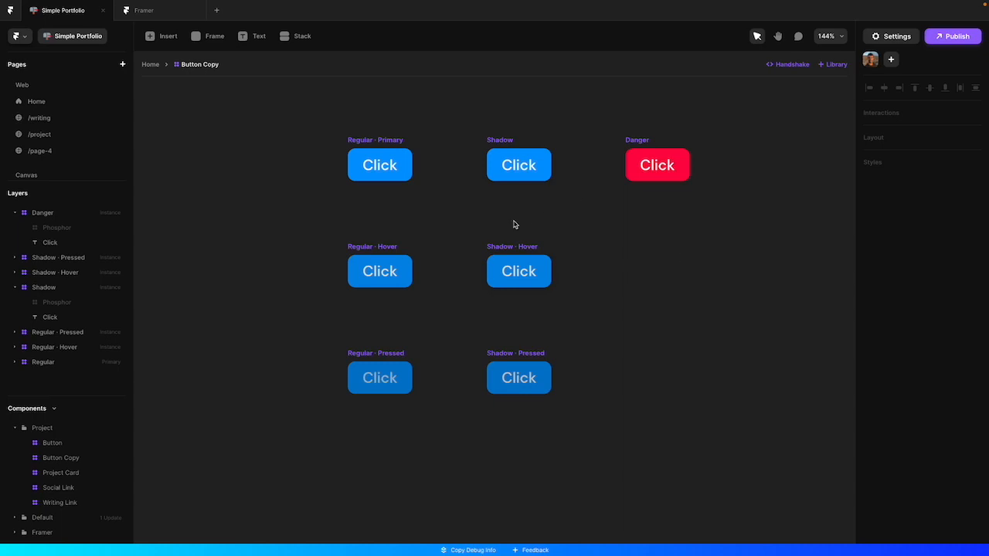
scroll(515, 225, right, 1)
scroll(515, 225, up, 1)
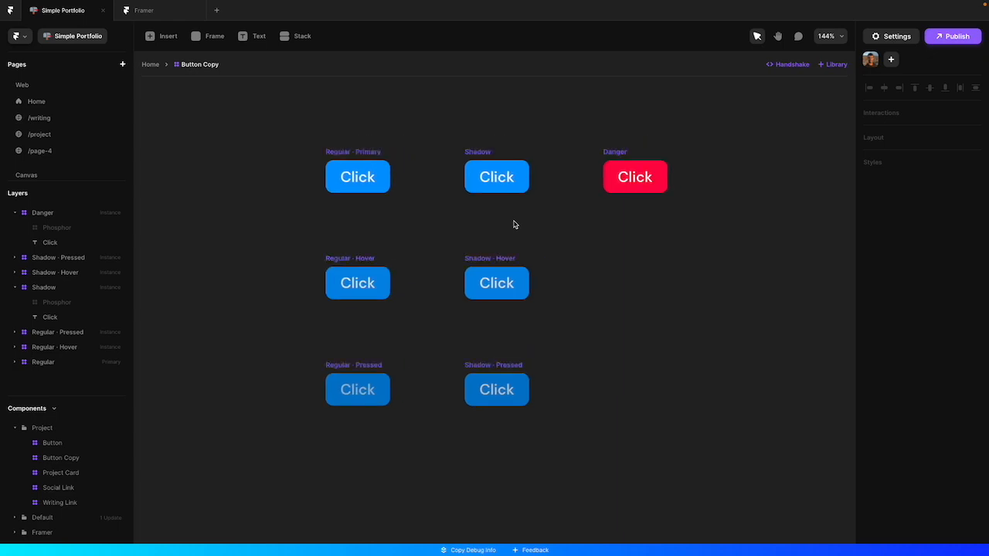
double_click(368, 179)
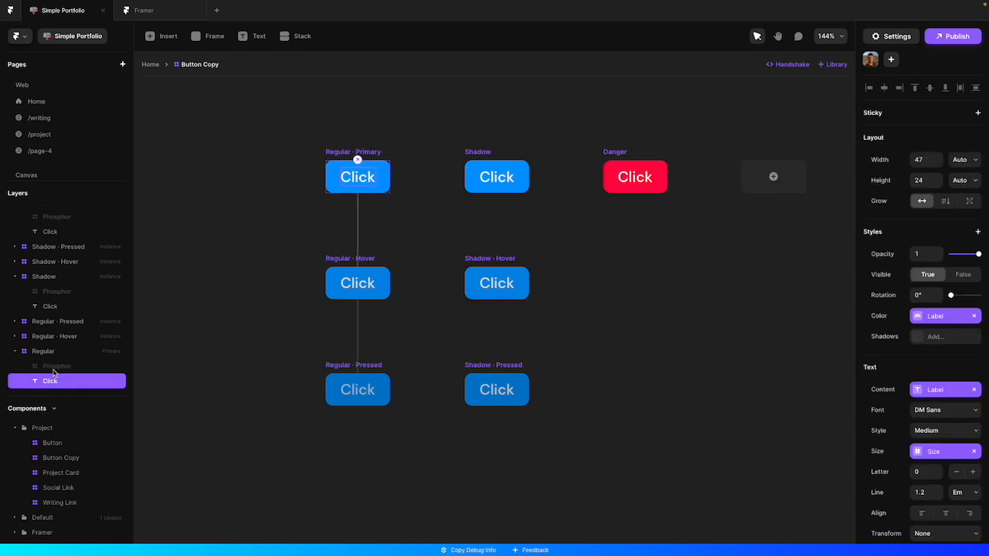
scroll(356, 193, up, 5)
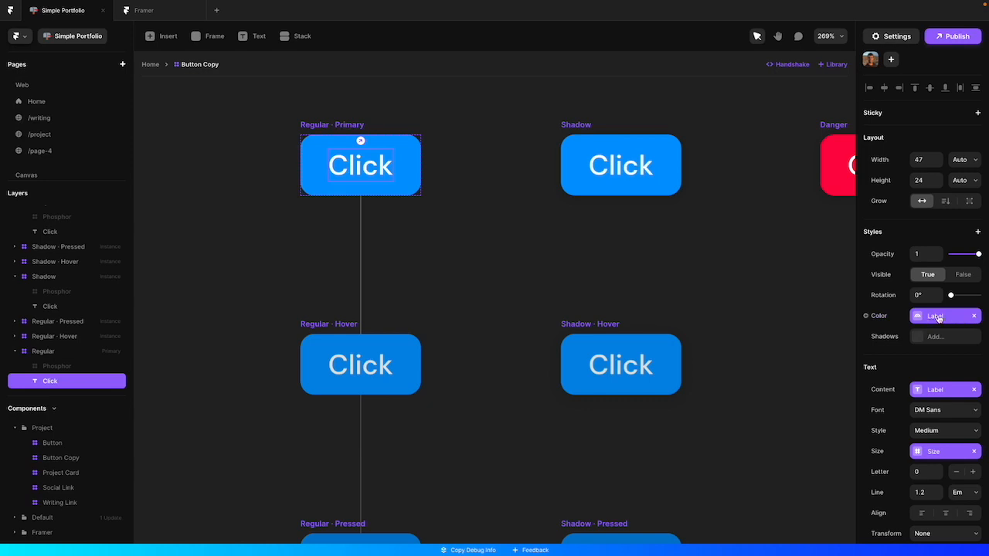
scroll(927, 464, down, 1)
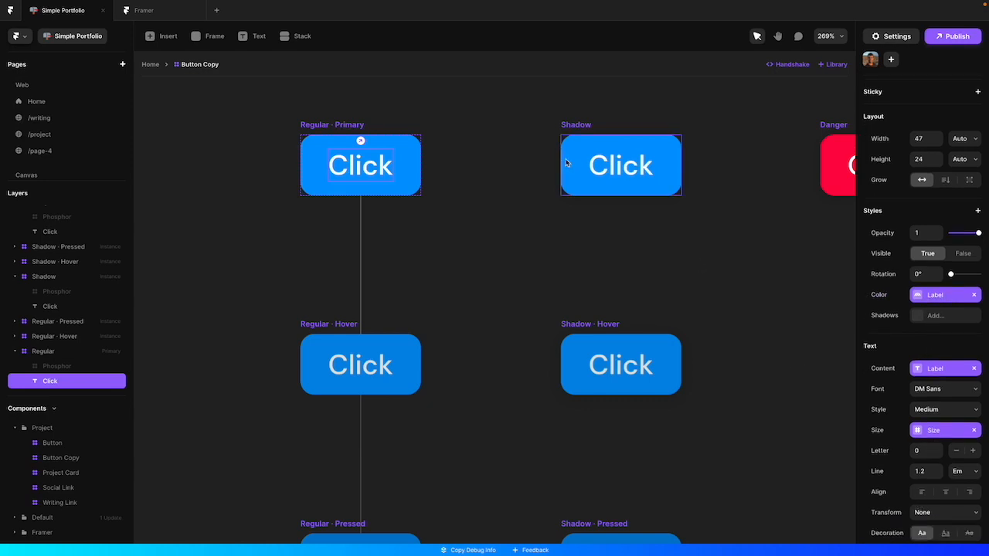
click(69, 367)
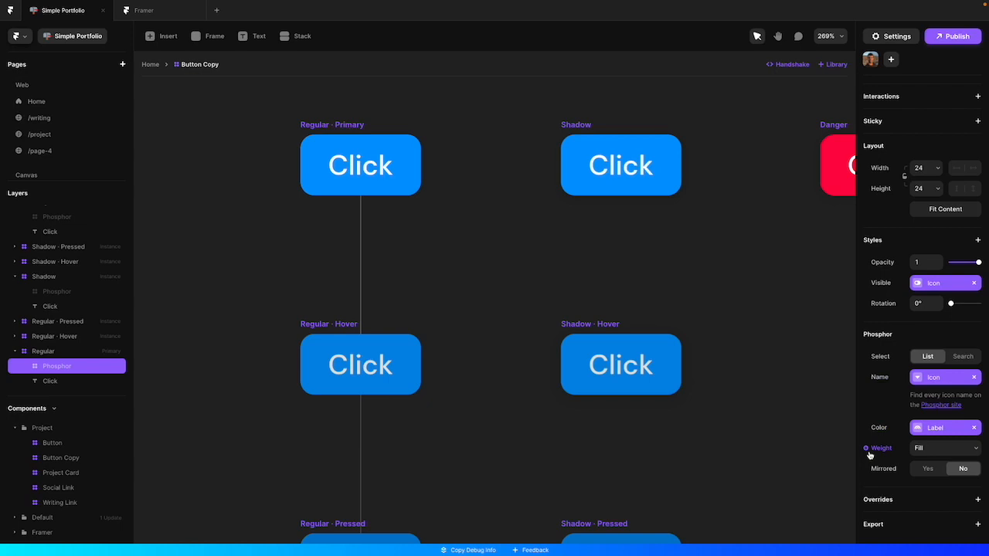
click(620, 229)
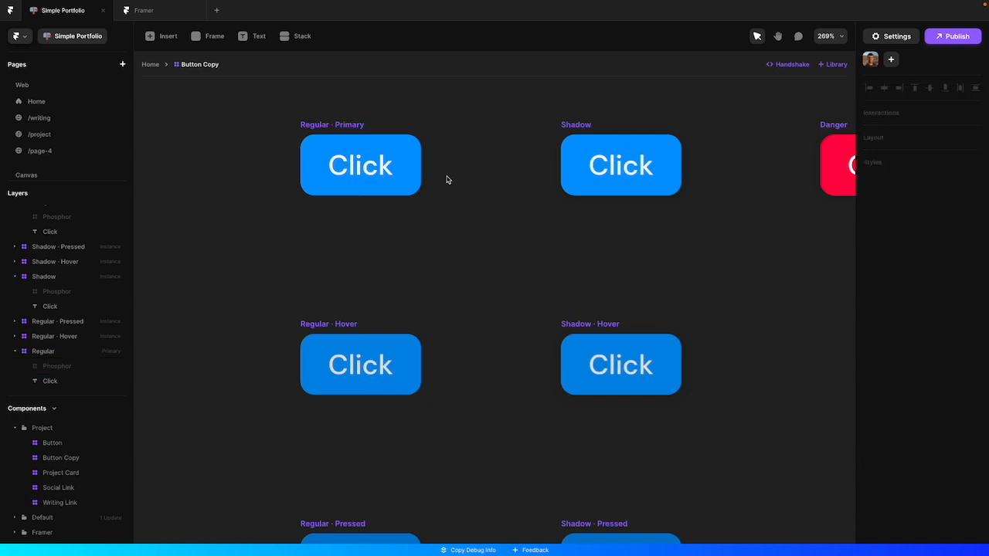
Open the component variables from the Regular variant's Radius property and review the Label and Icon variables and the icon choices
click(405, 164)
scroll(881, 387, down, 3)
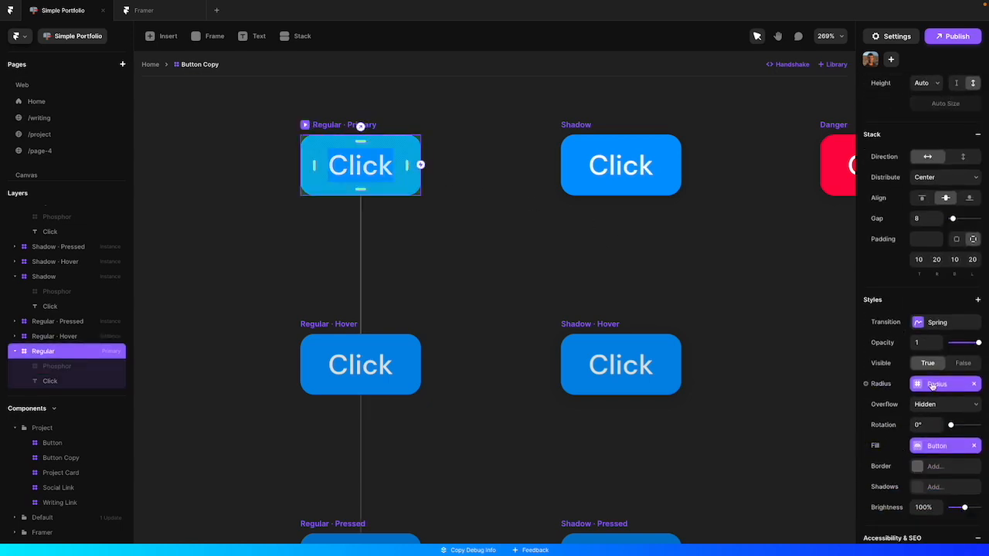
click(881, 384)
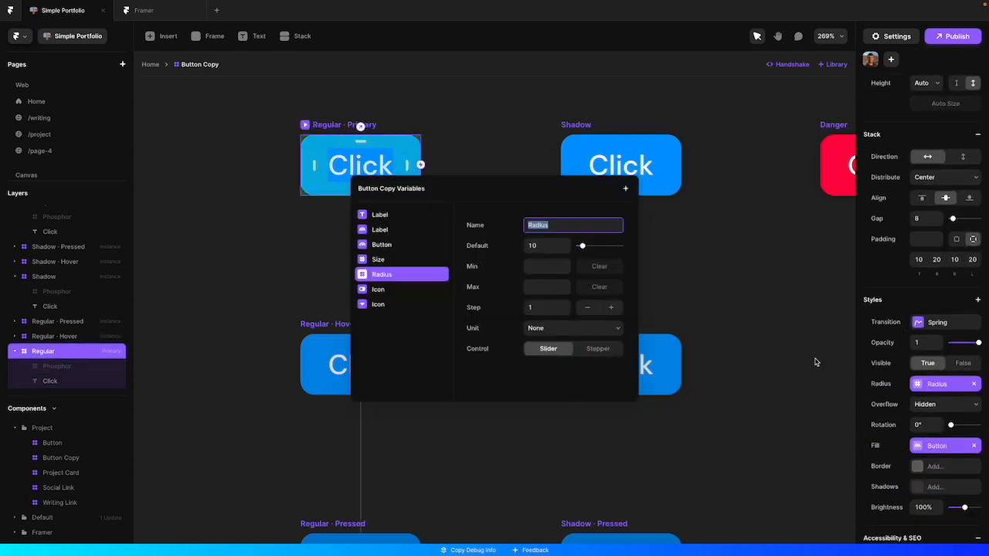
click(384, 216)
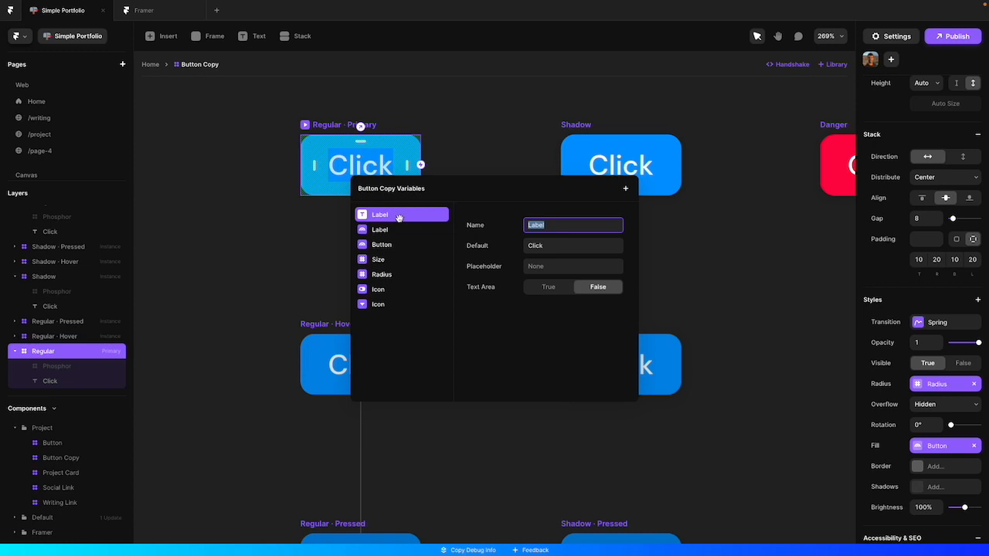
click(380, 232)
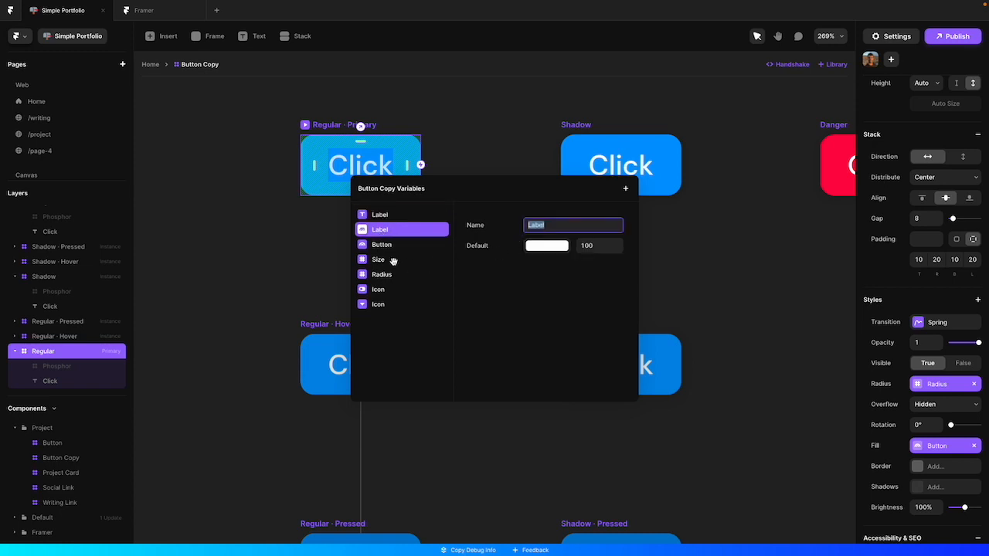
click(378, 288)
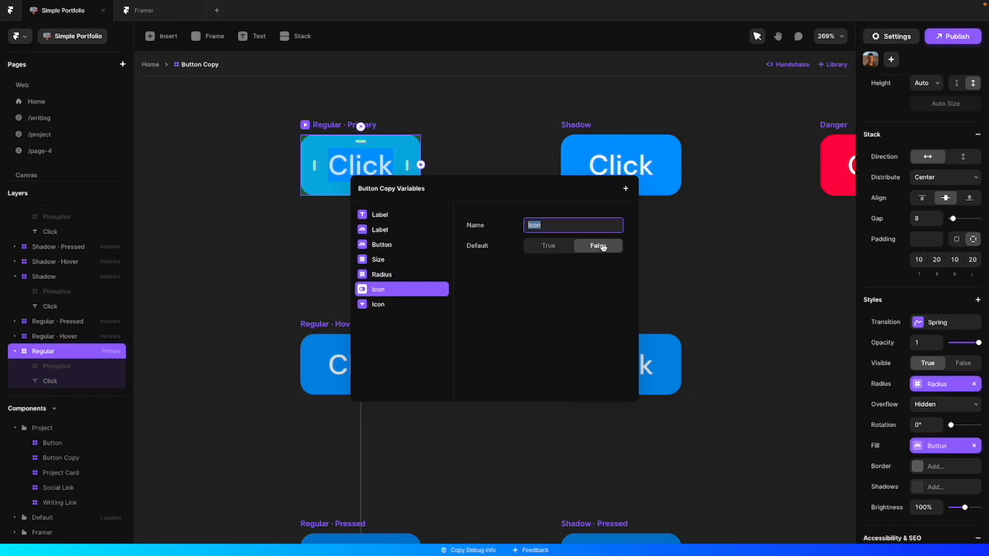
click(392, 299)
click(393, 302)
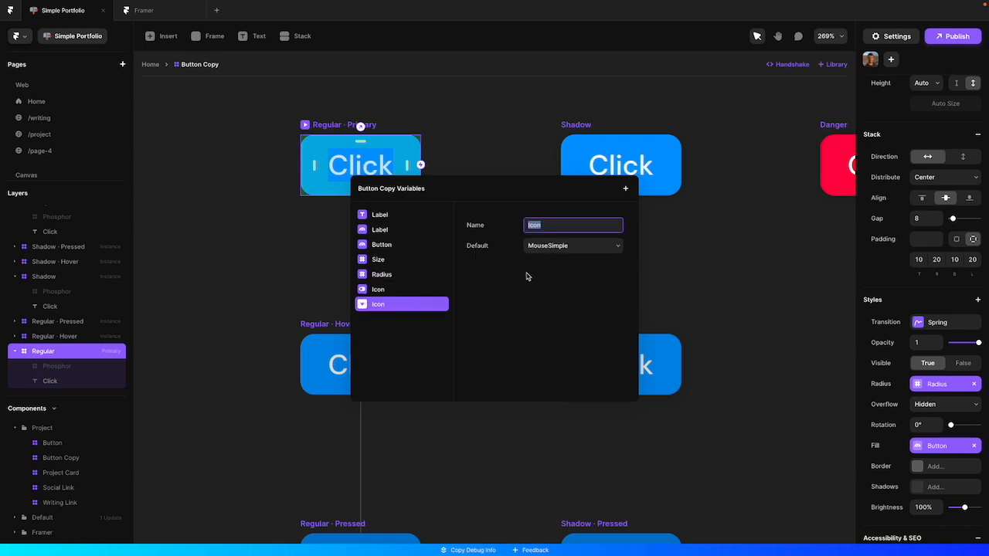
click(537, 249)
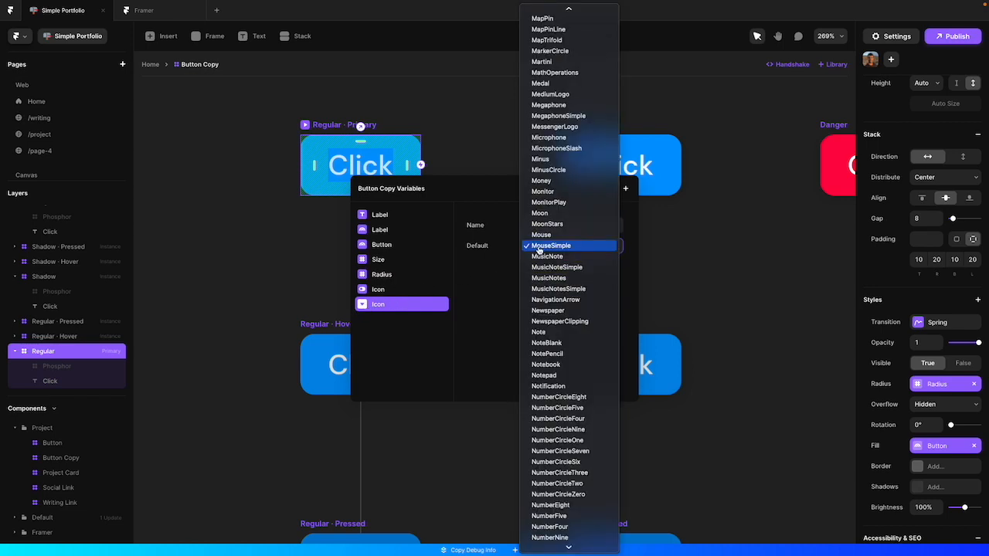
scroll(569, 479, down, 1)
click(487, 299)
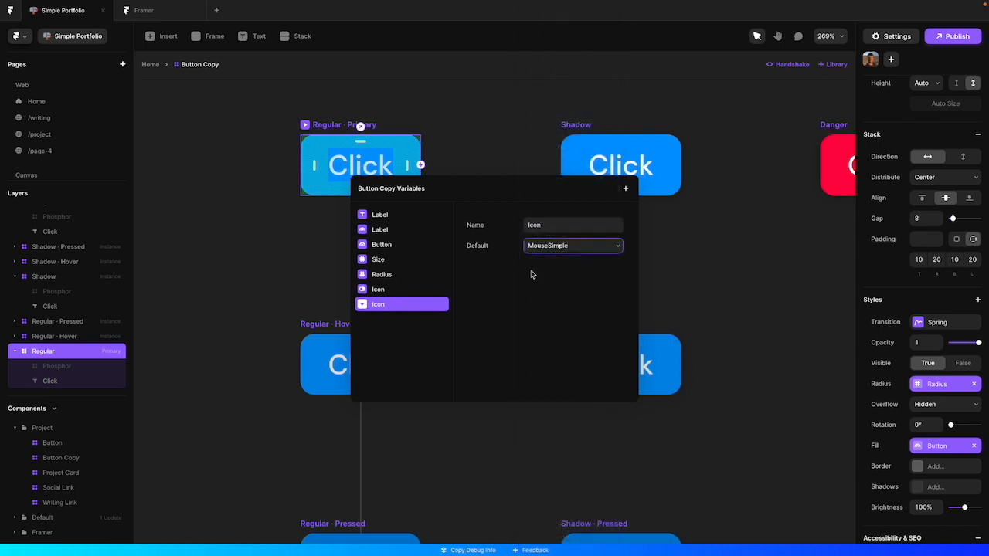
click(698, 97)
click(698, 98)
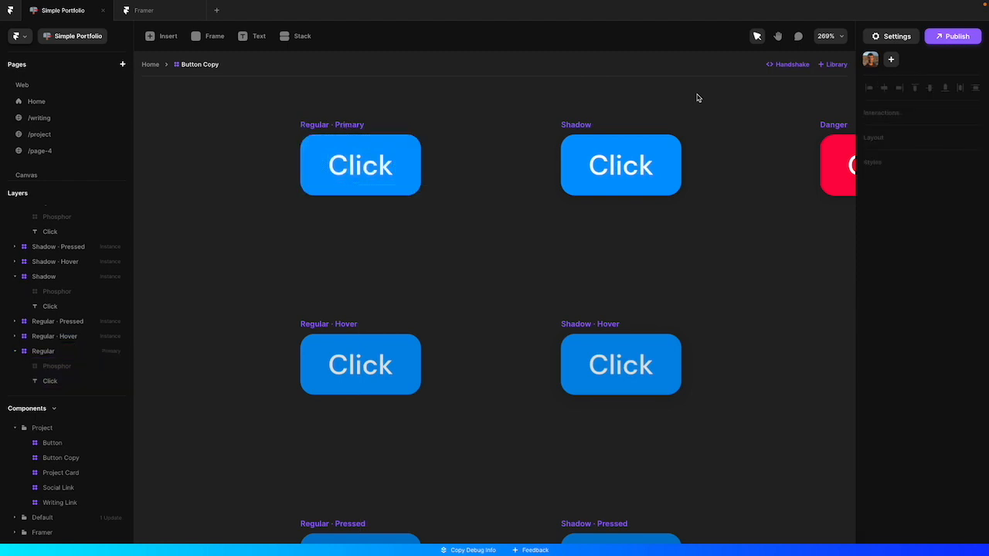
Open the Project Card component to view its Desktop primary and hover variants, and return to the Home page
key(shift+1)
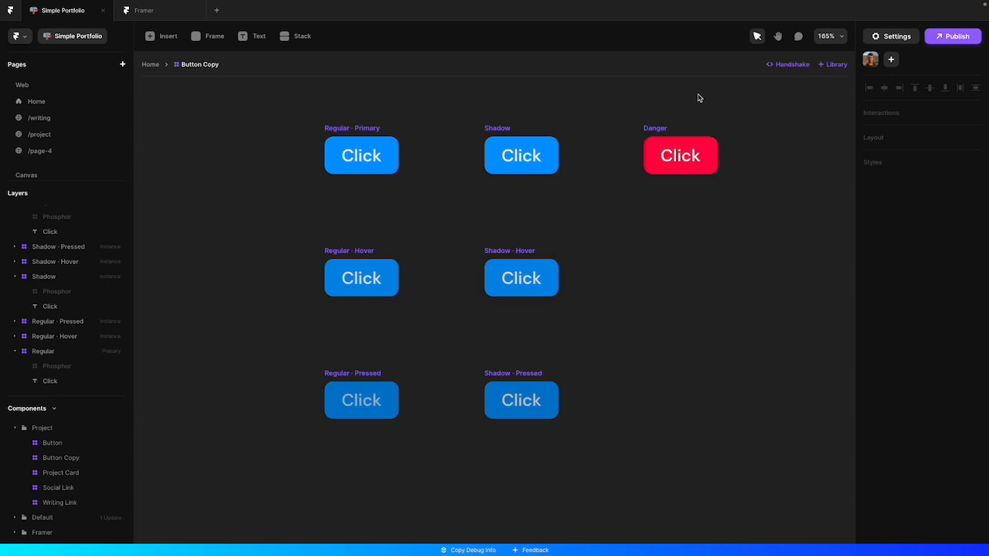
click(75, 476)
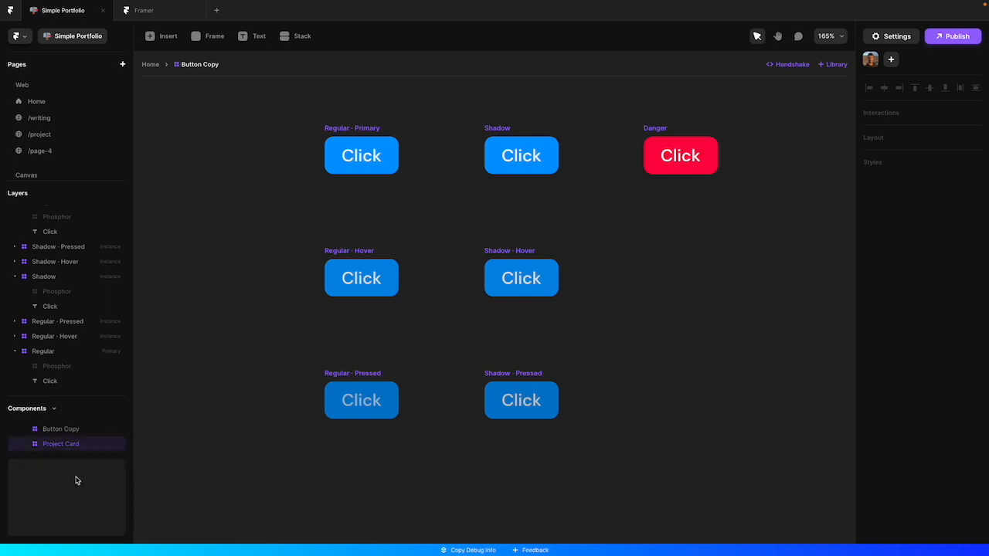
double_click(74, 447)
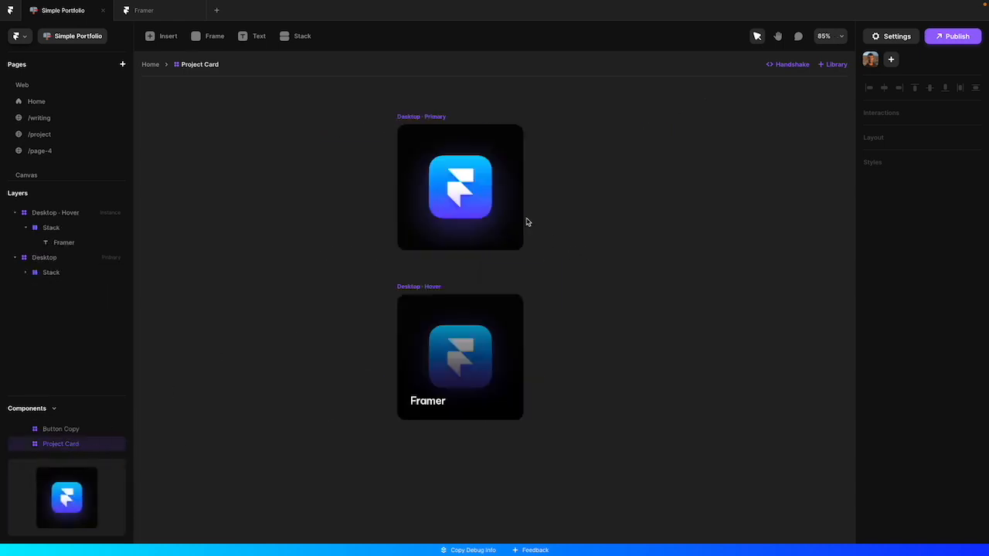
click(149, 66)
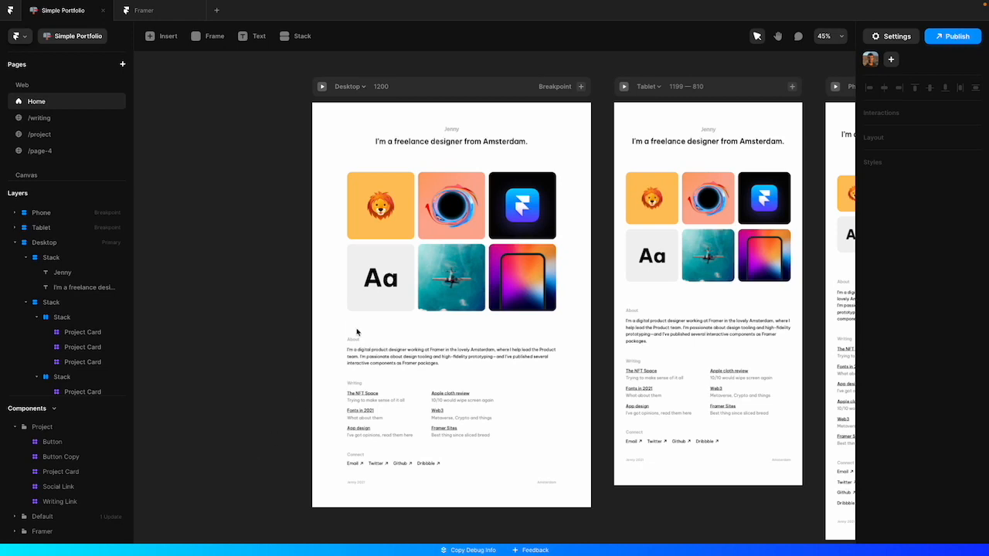
Add a Scroll Speed effect to the stack holding the project cards in the Desktop breakpoint
double_click(398, 280)
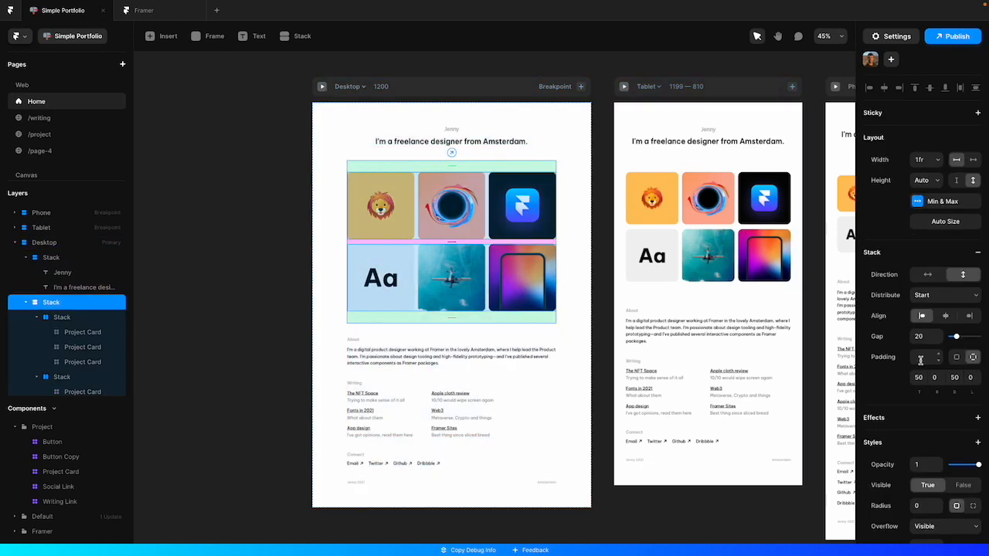
click(978, 418)
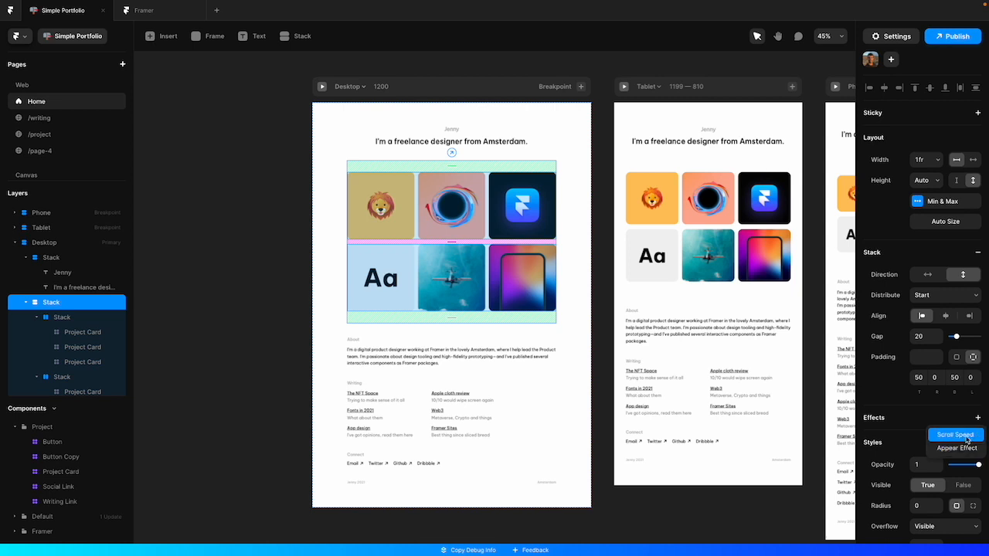
click(955, 435)
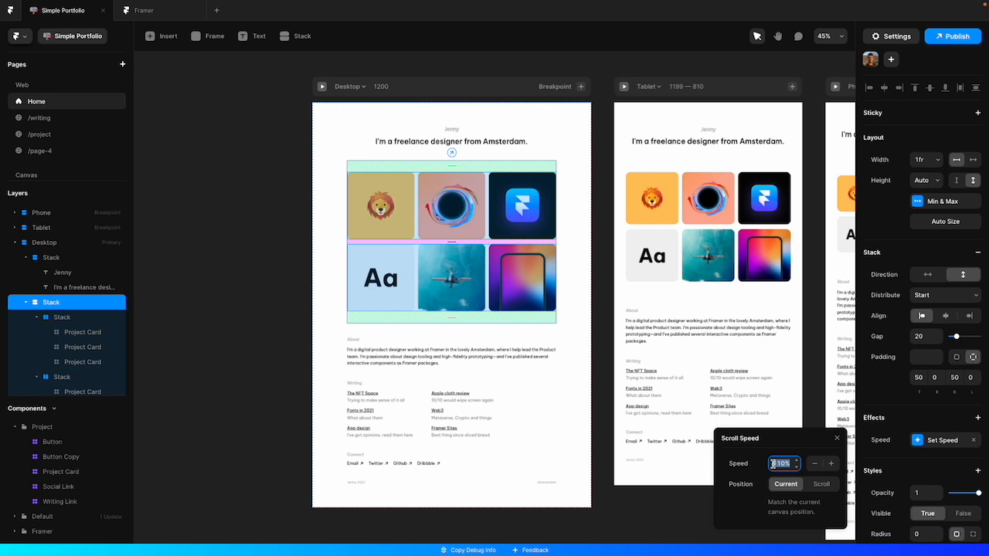
click(836, 438)
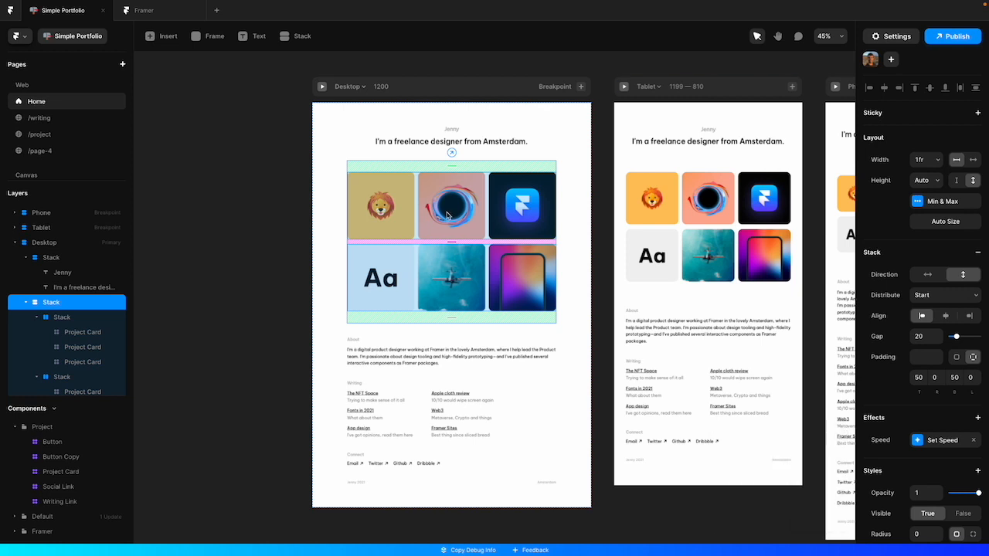
Examine the off-screen effect and spring transition settings of the Appear effect on the lion project card
click(381, 205)
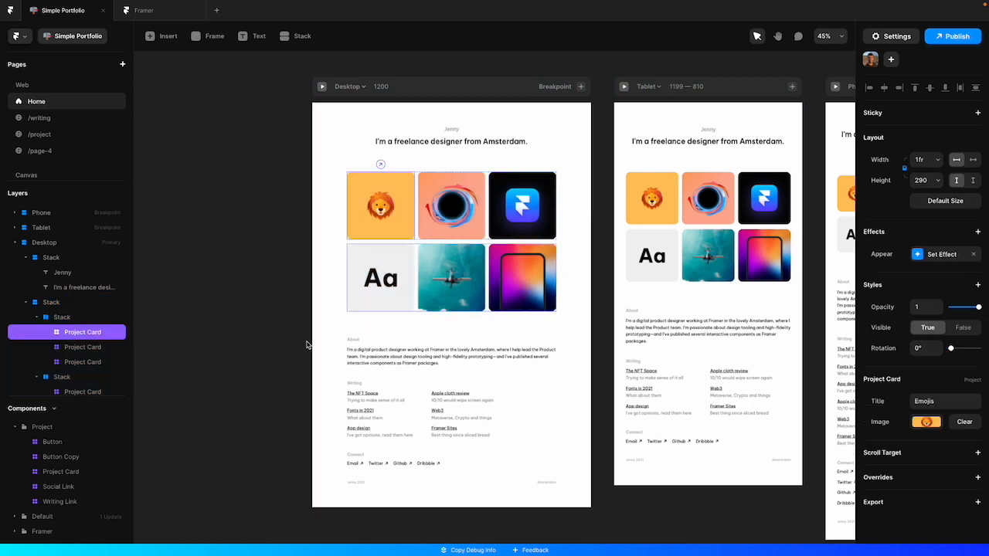
click(948, 256)
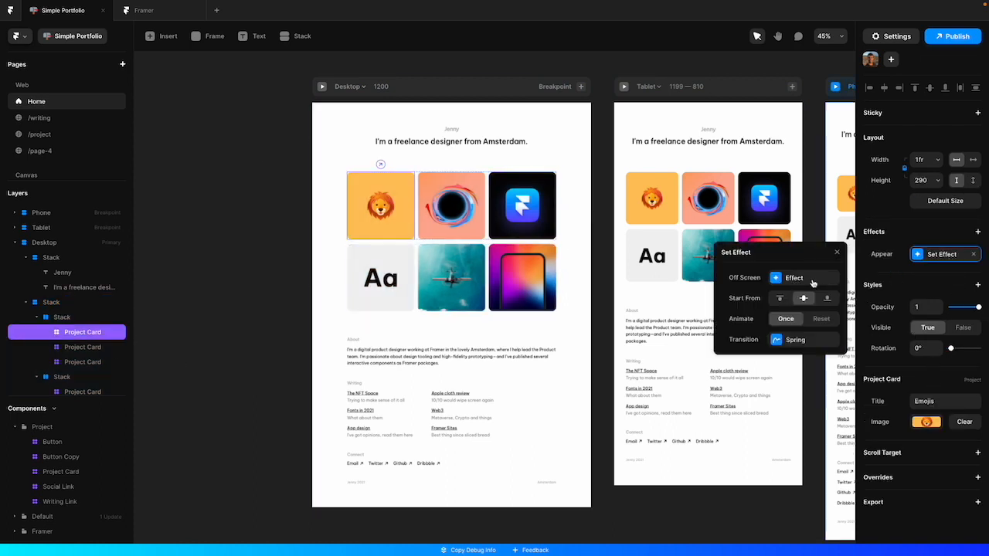
click(811, 282)
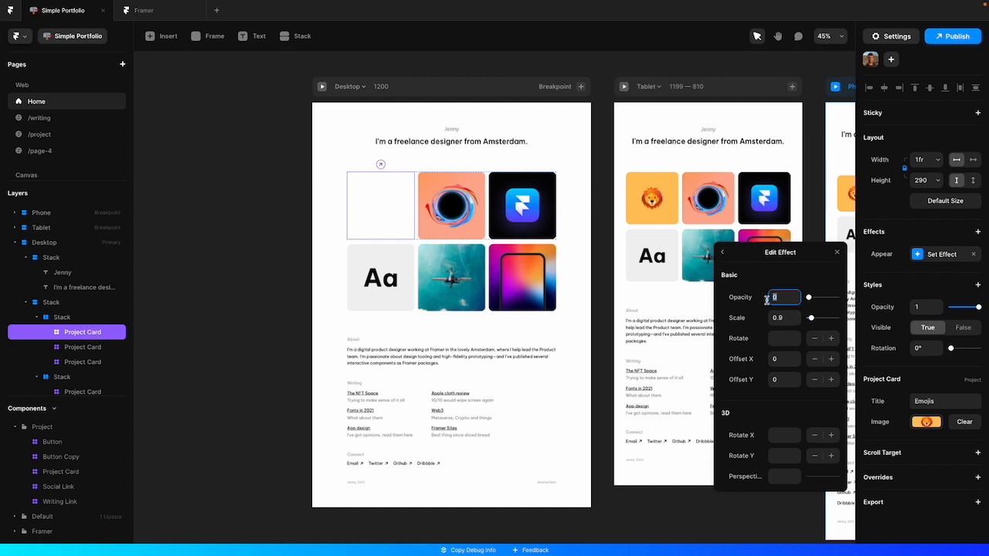
click(723, 252)
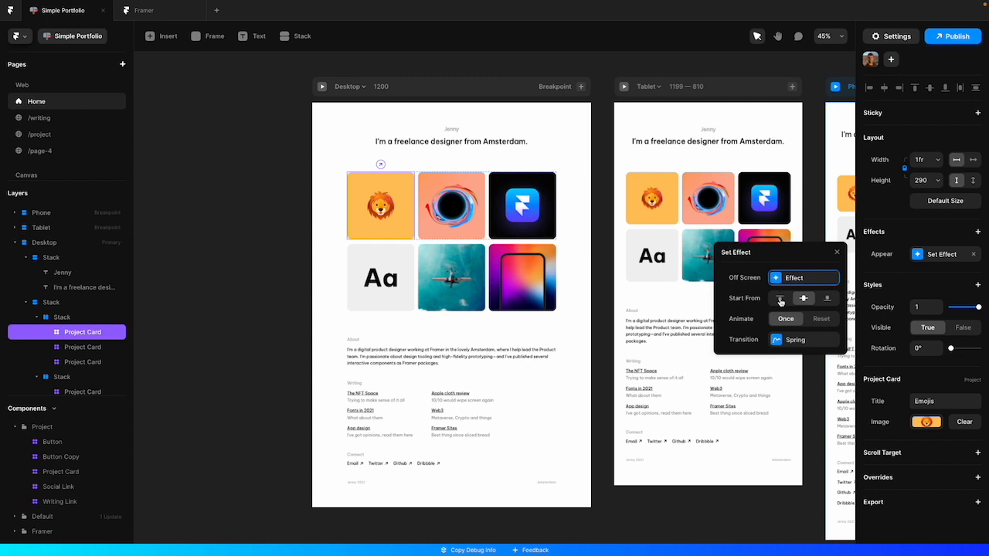
click(790, 342)
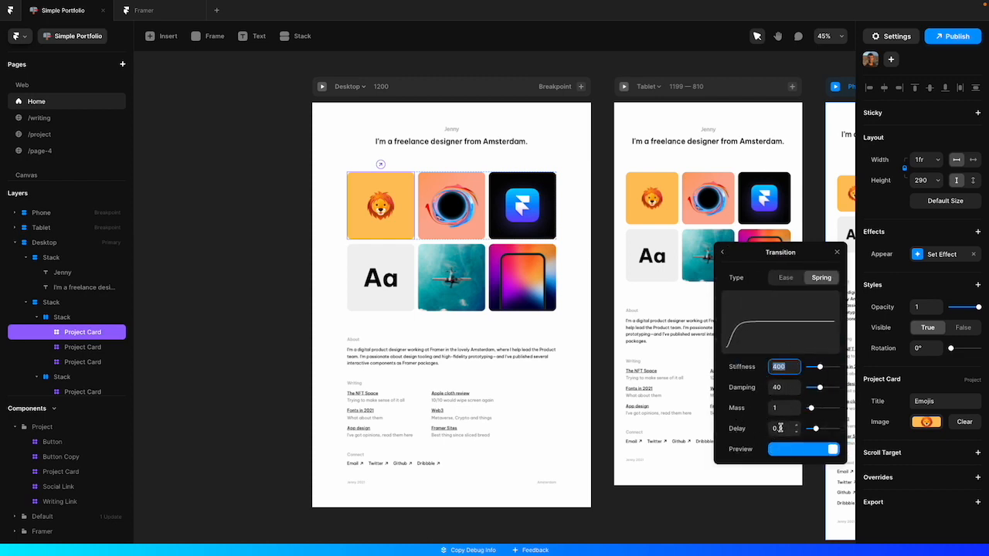
click(722, 255)
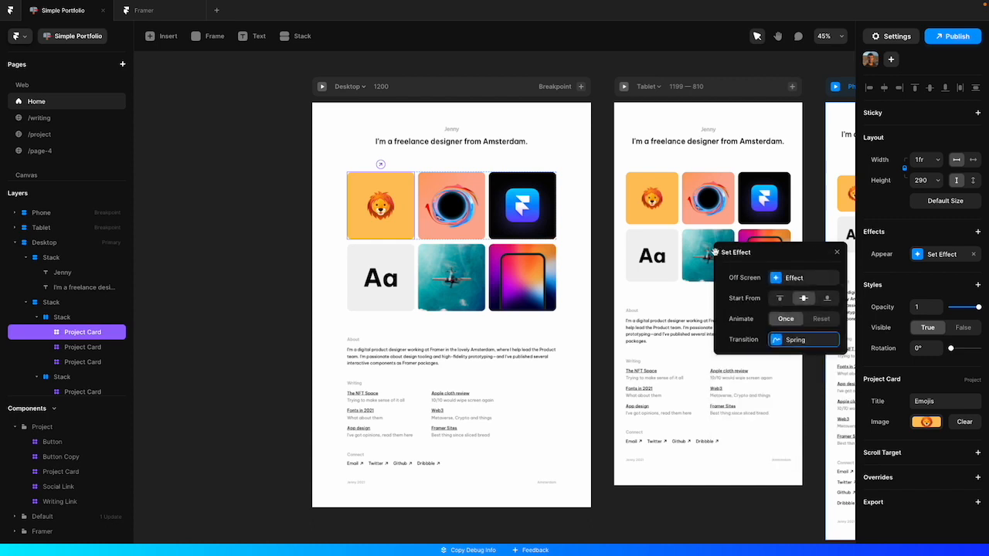
Preview the Desktop breakpoint and examine the project cards' appear and scroll effects through the page
key(Escape)
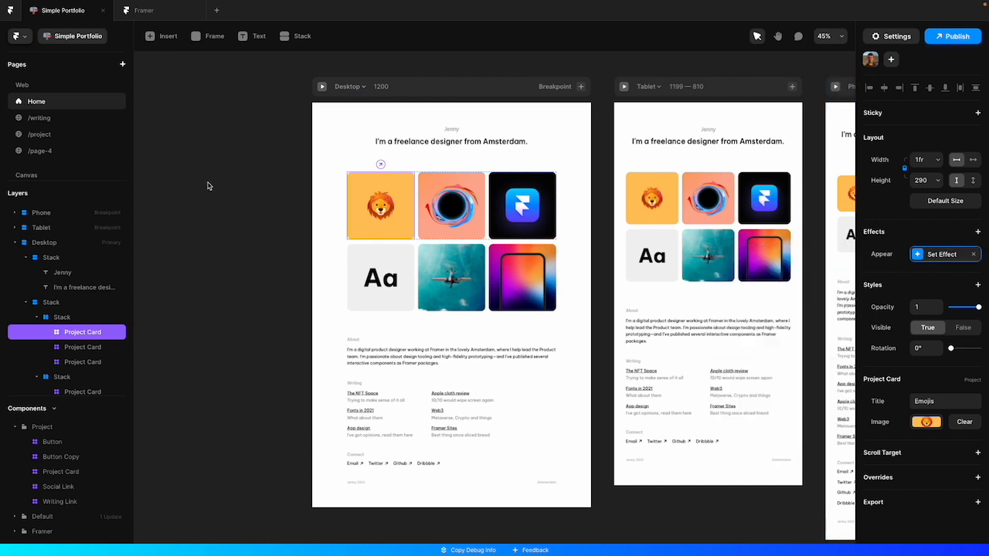
click(323, 88)
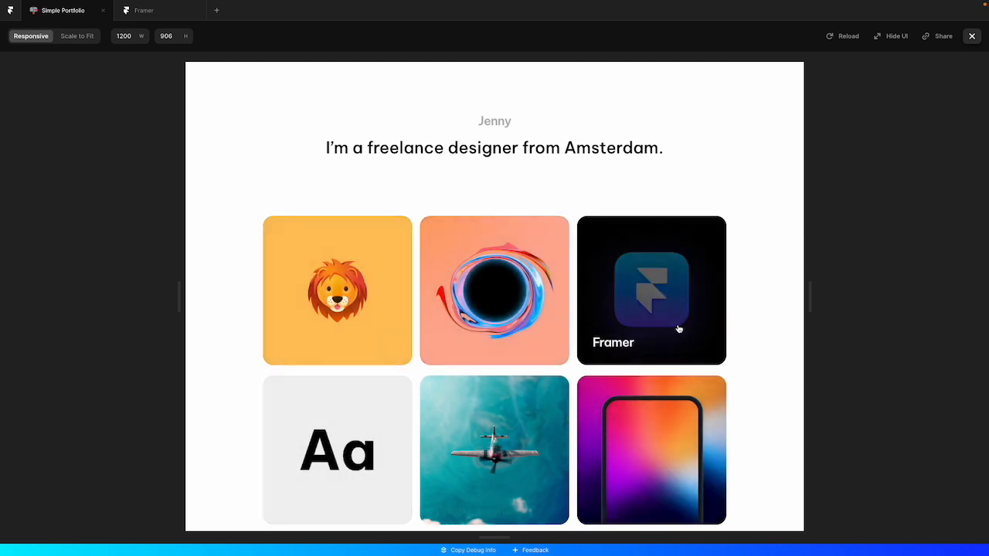
scroll(678, 329, down, 5)
scroll(679, 329, up, 2)
scroll(678, 329, down, 3)
scroll(679, 329, up, 1)
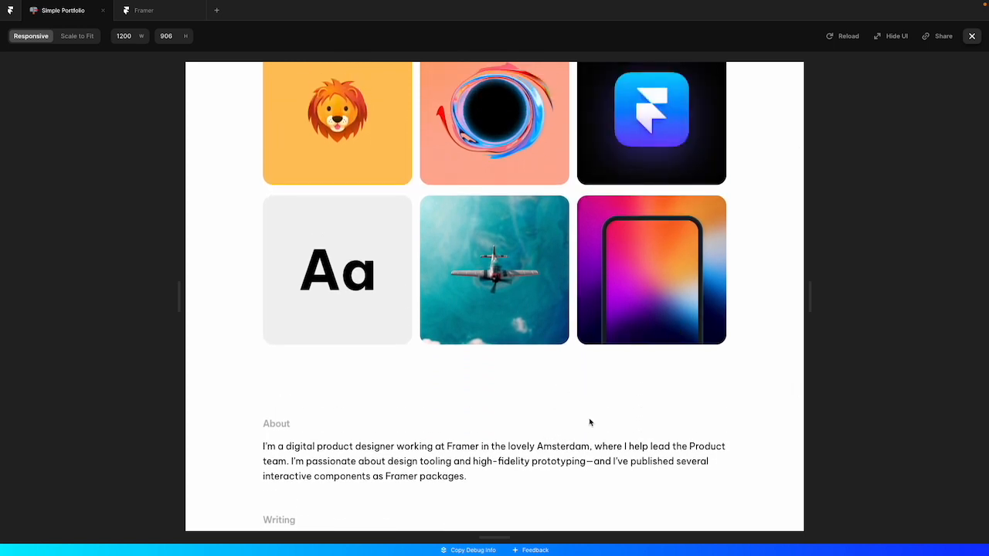
scroll(607, 423, down, 3)
scroll(607, 424, up, 3)
scroll(608, 424, down, 4)
scroll(608, 423, up, 5)
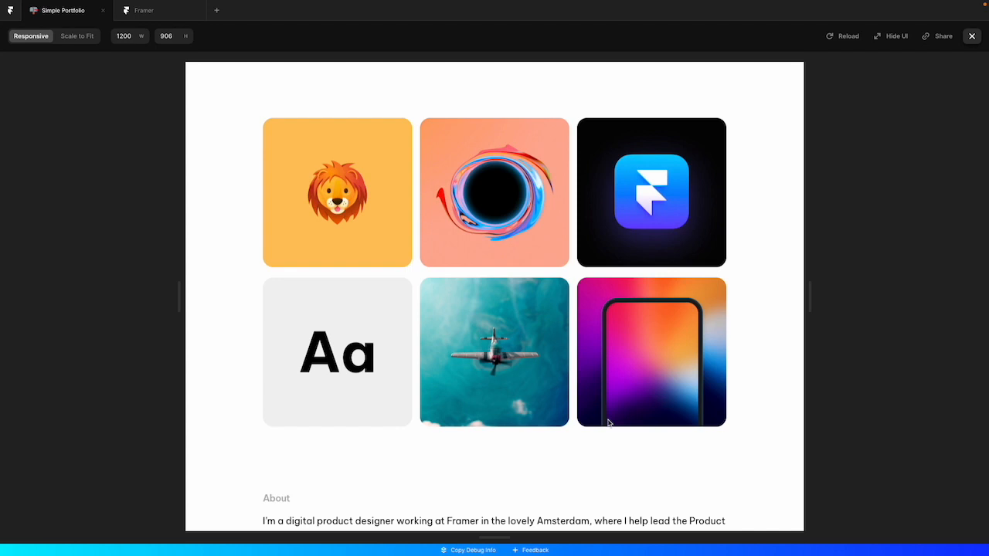
scroll(711, 307, up, 2)
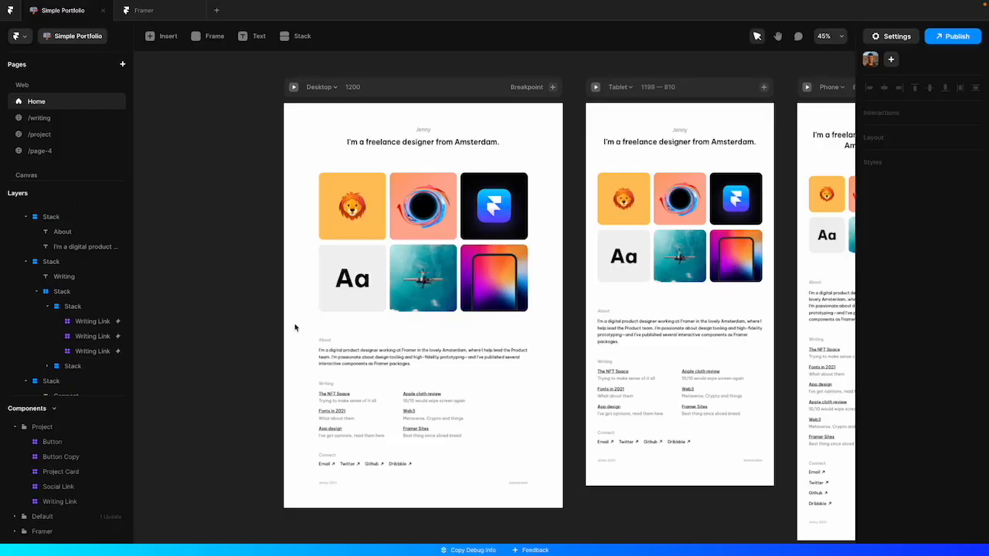
Examine the Page and URL link options and the available page choices for the About paragraph in the Desktop breakpoint
click(325, 341)
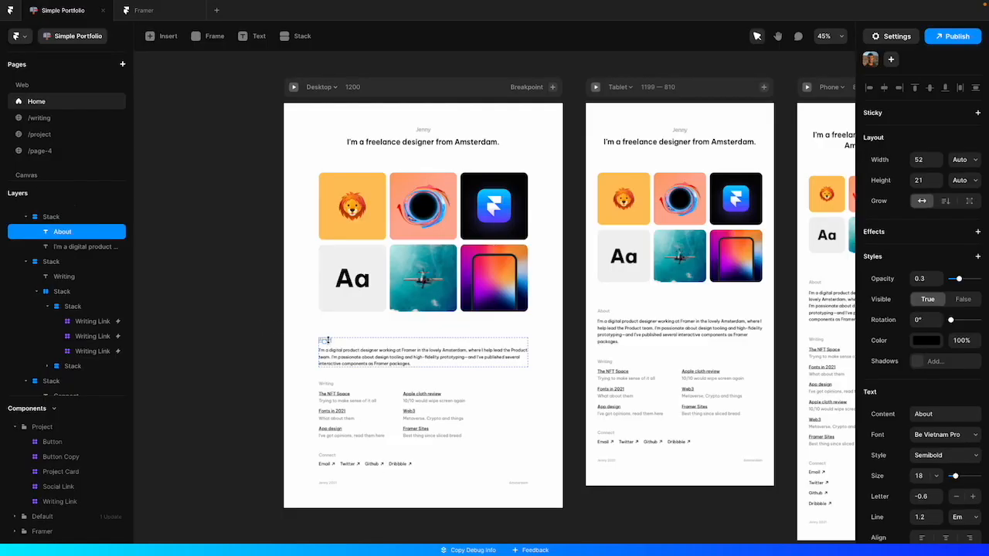
click(332, 354)
click(423, 340)
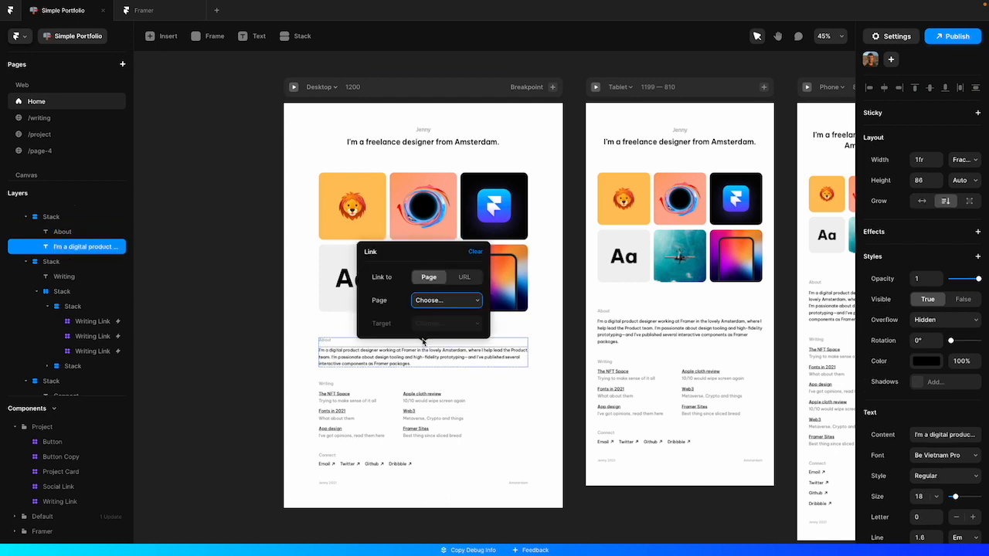
click(464, 278)
click(432, 301)
click(430, 300)
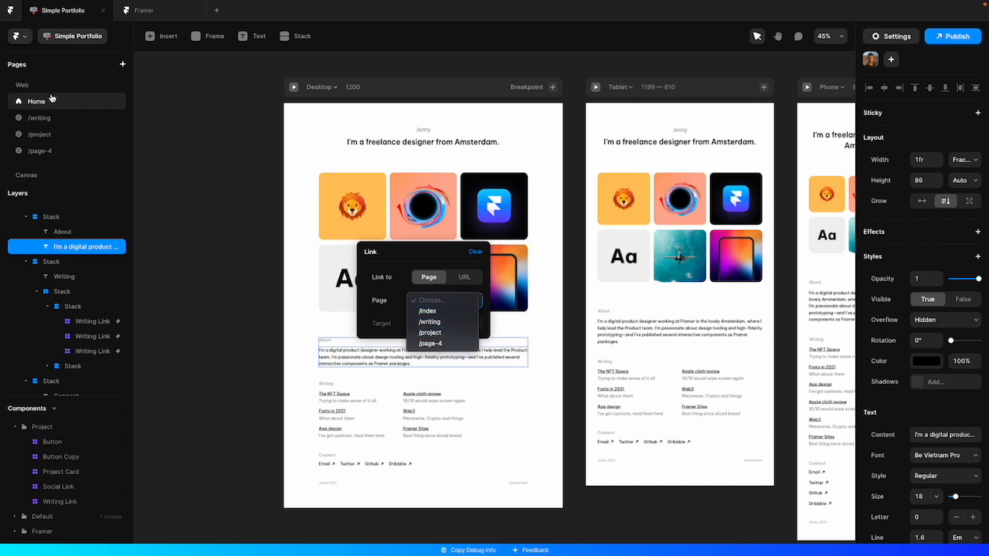
click(216, 309)
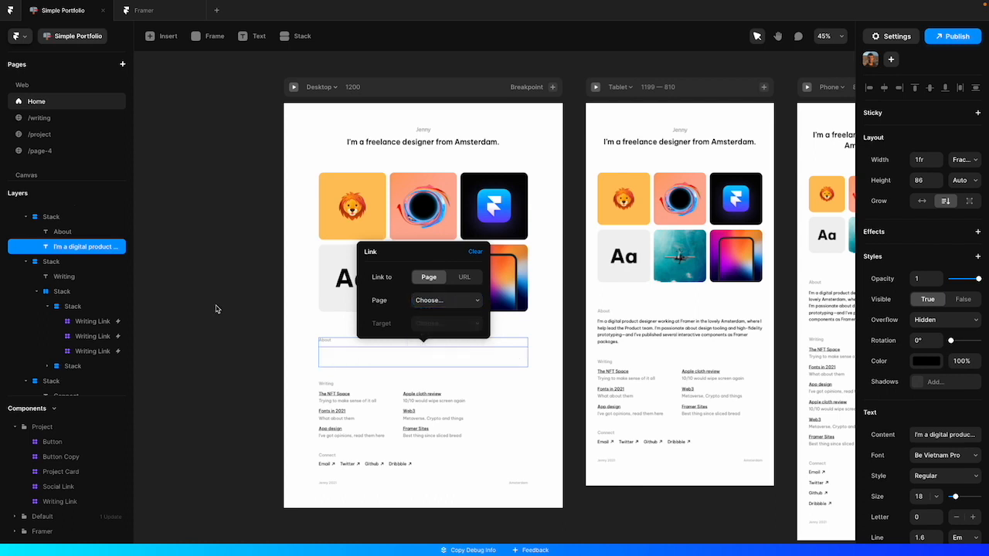
Review the page link assigned to The NFT Space writing link in the Desktop breakpoint
click(343, 395)
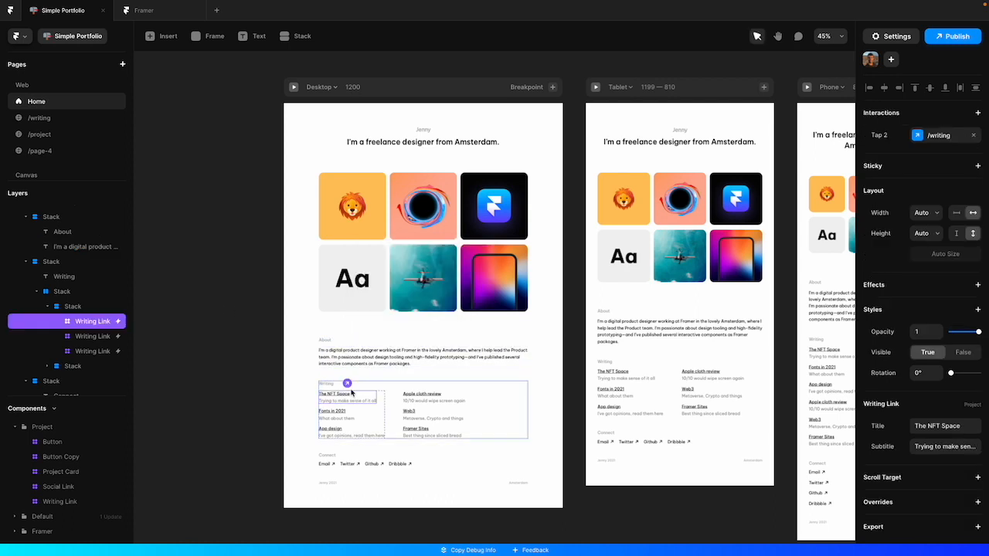
click(347, 384)
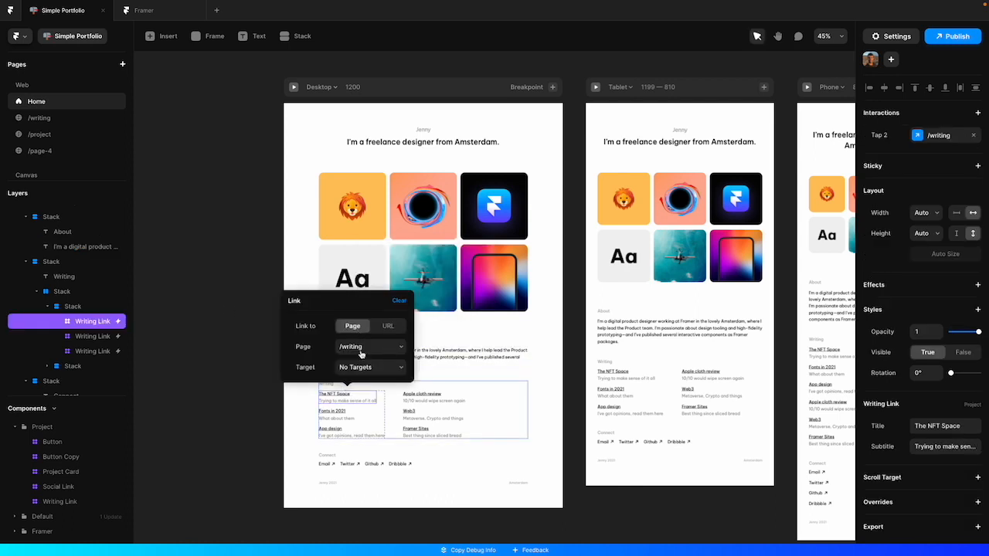
click(230, 313)
Review the URL link assigned to the Email social link in the Connect section, leaving nothing selected
click(331, 470)
click(331, 471)
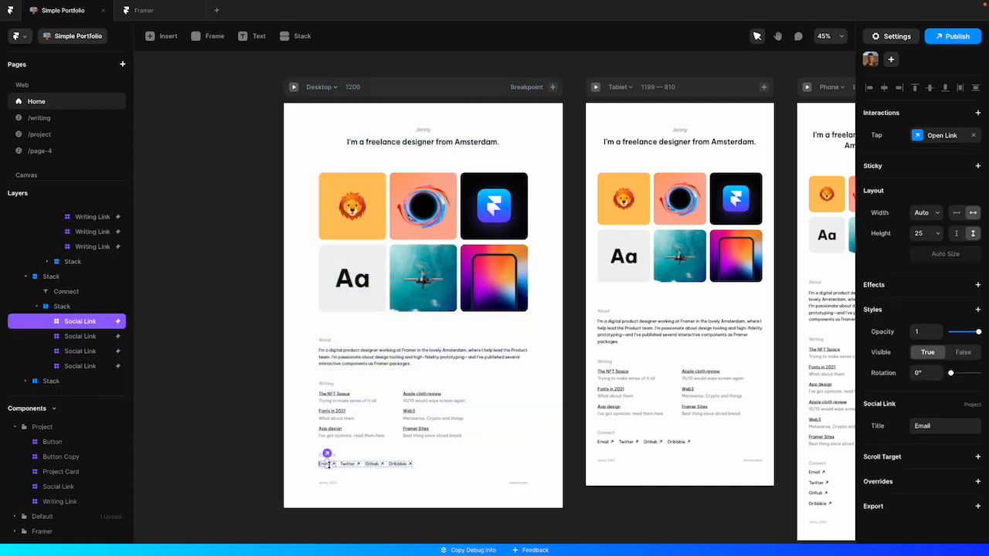
click(329, 455)
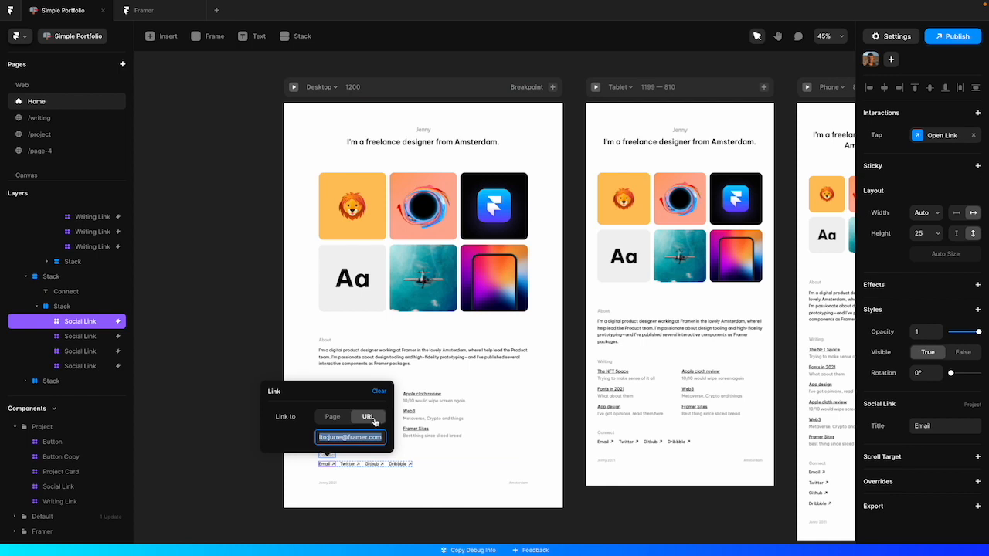
click(245, 344)
click(244, 340)
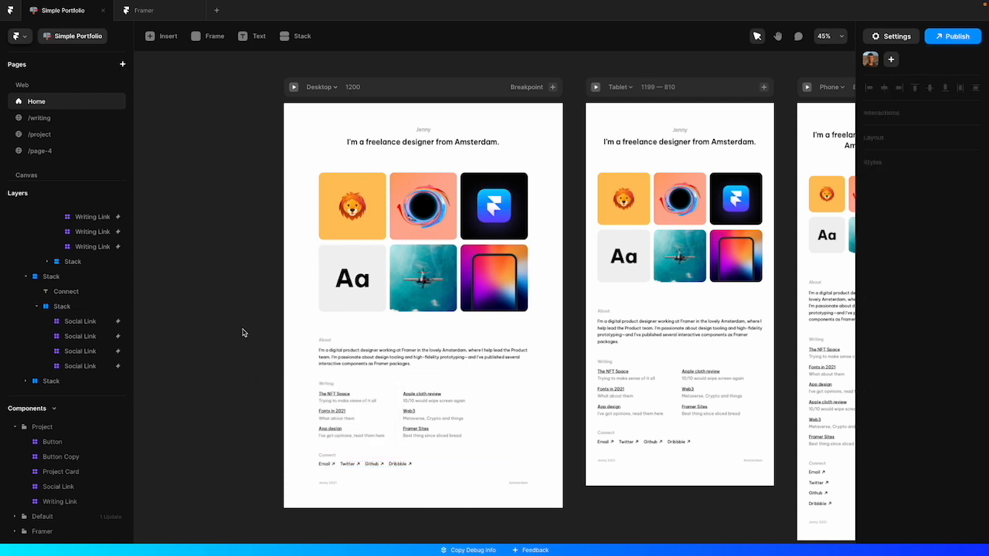
Preview the Desktop breakpoint and test The NFT Space link in the Writing section
click(293, 86)
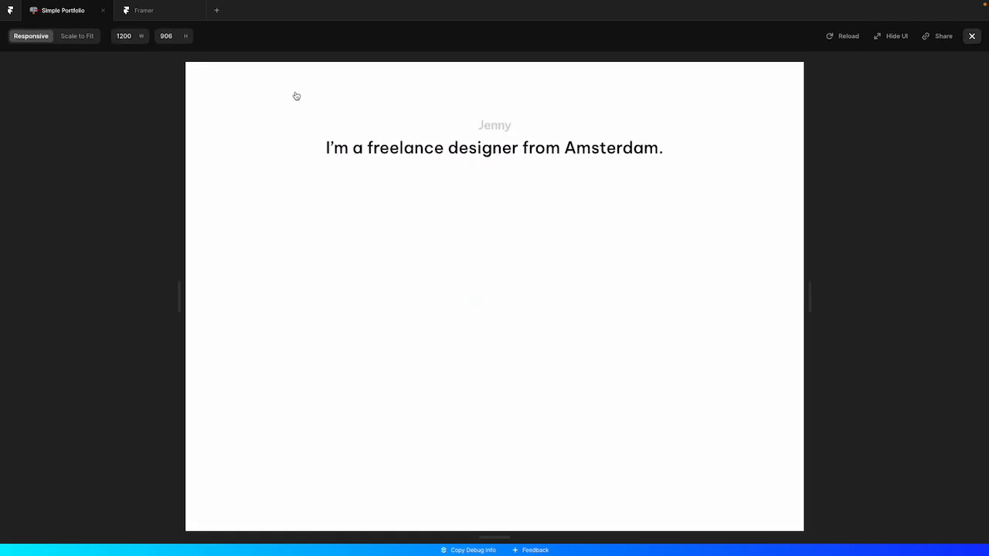
scroll(388, 376, down, 10)
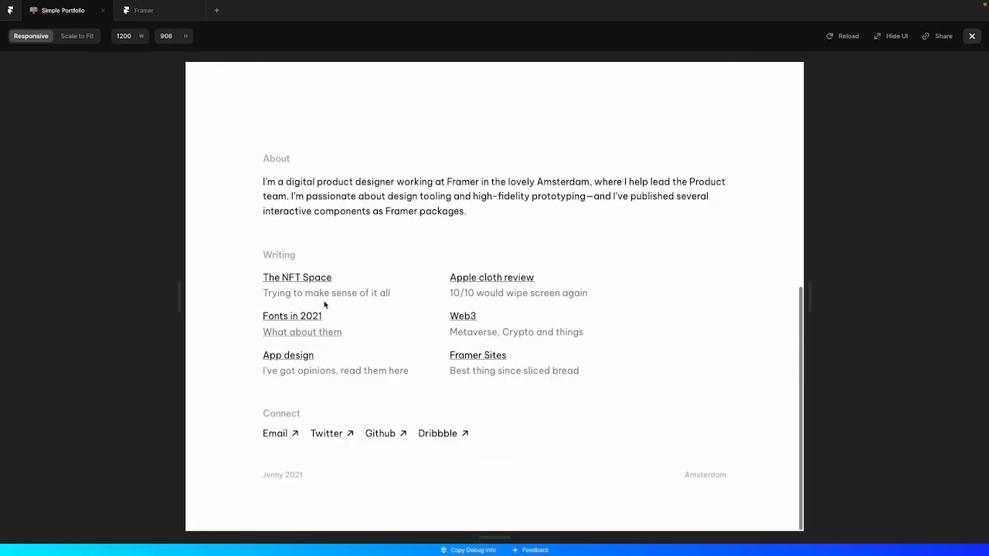
click(307, 278)
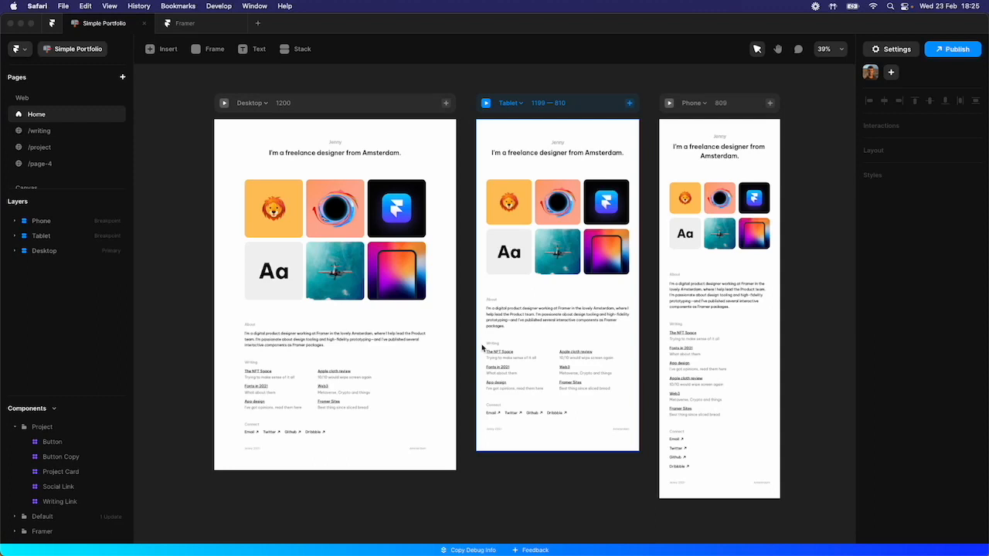
Publish the portfolio site and open the live version in Safari
click(953, 59)
click(953, 59)
click(964, 82)
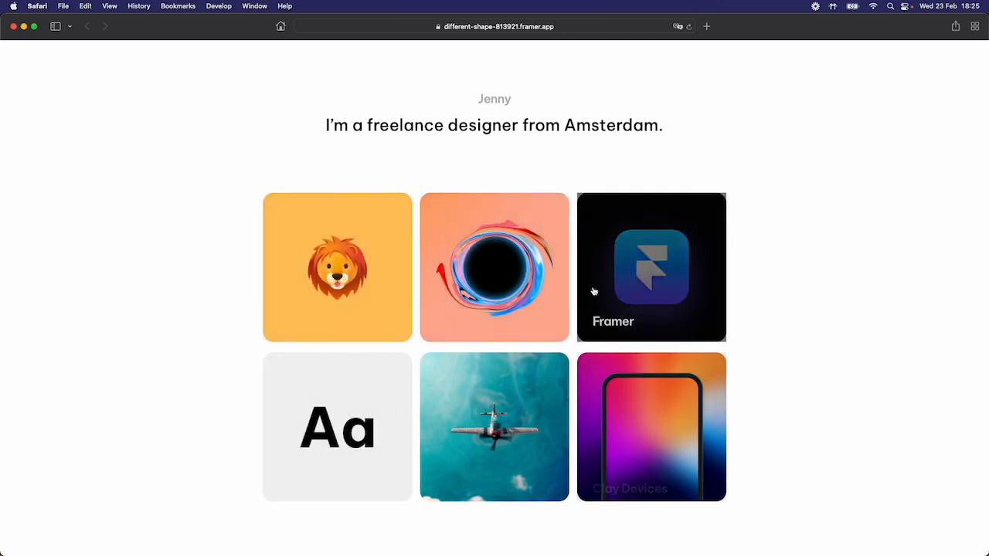
Follow The NFT Space link on the published site and look through the article page
scroll(415, 382, down, 5)
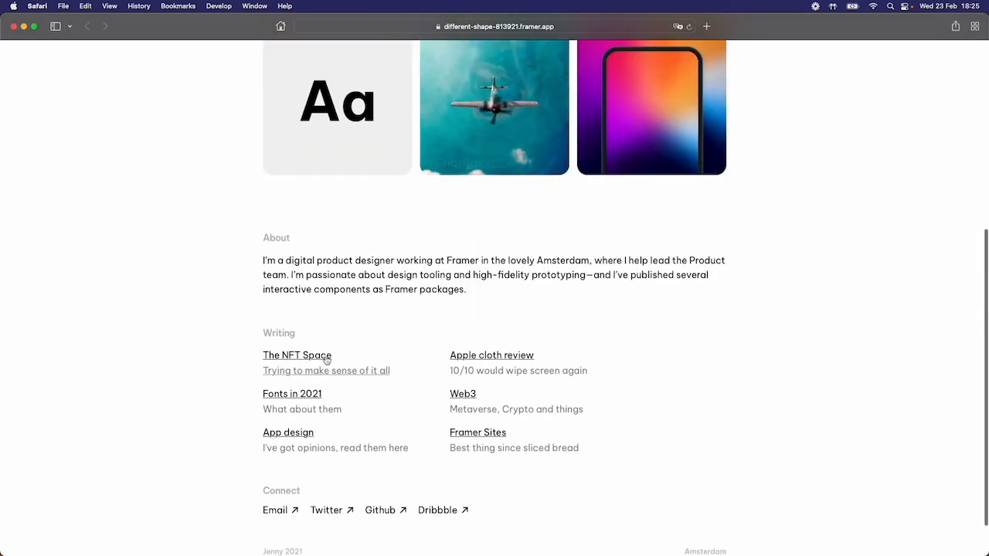
click(326, 359)
drag(986, 267, 987, 342)
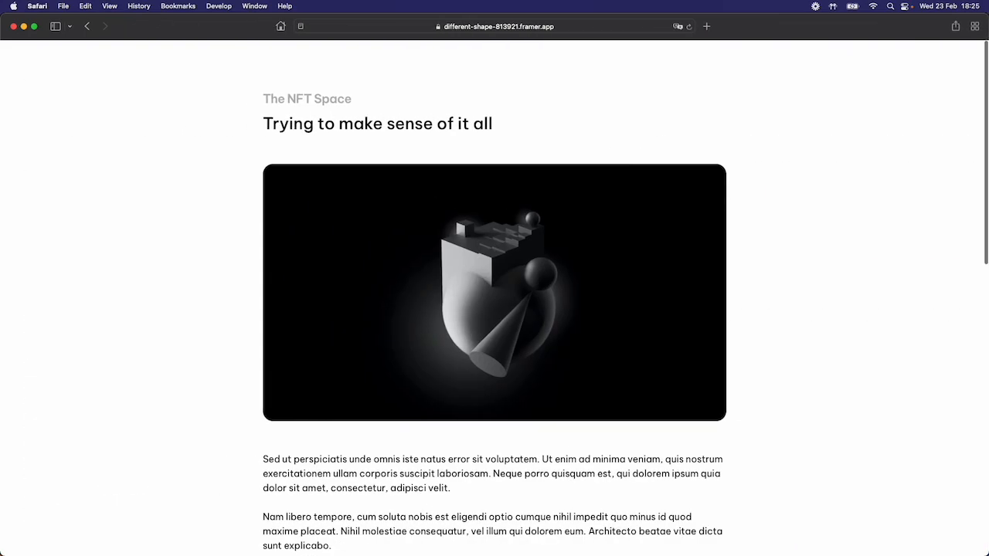